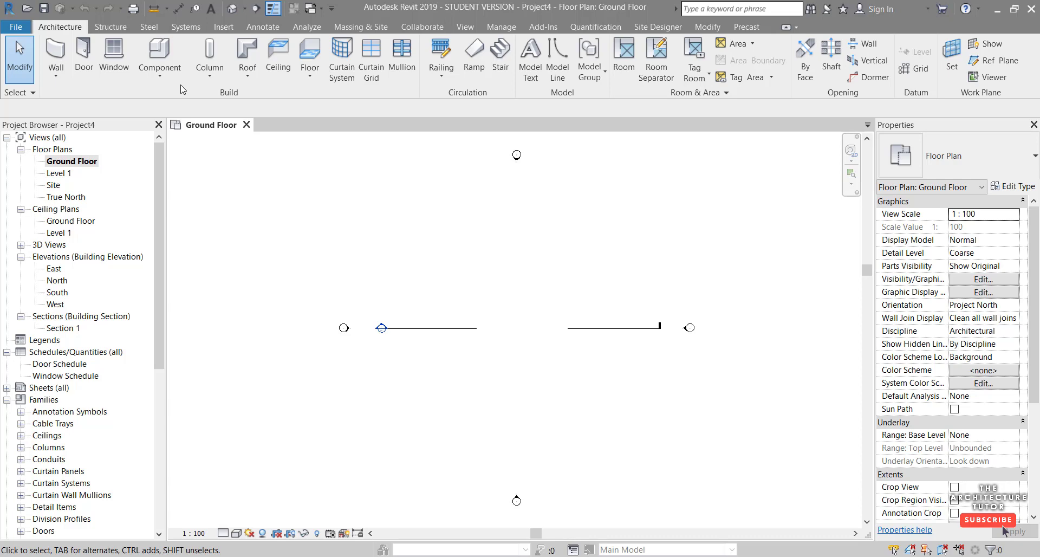
Draw a 19750 × 11750 rectangle of Brick veneer - 250 timber walls.
click(58, 52)
click(953, 156)
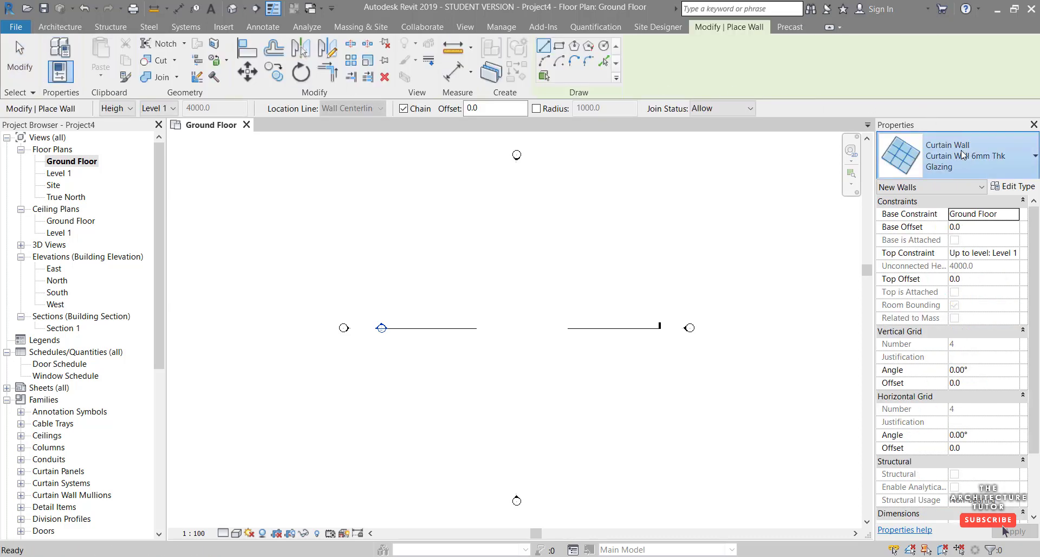
scroll(949, 223, up, 3)
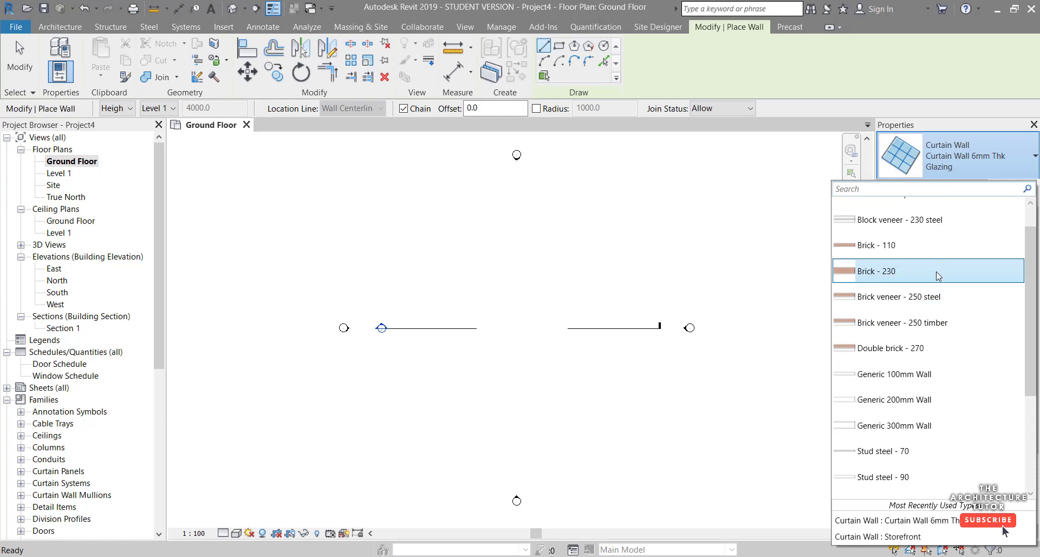
click(908, 326)
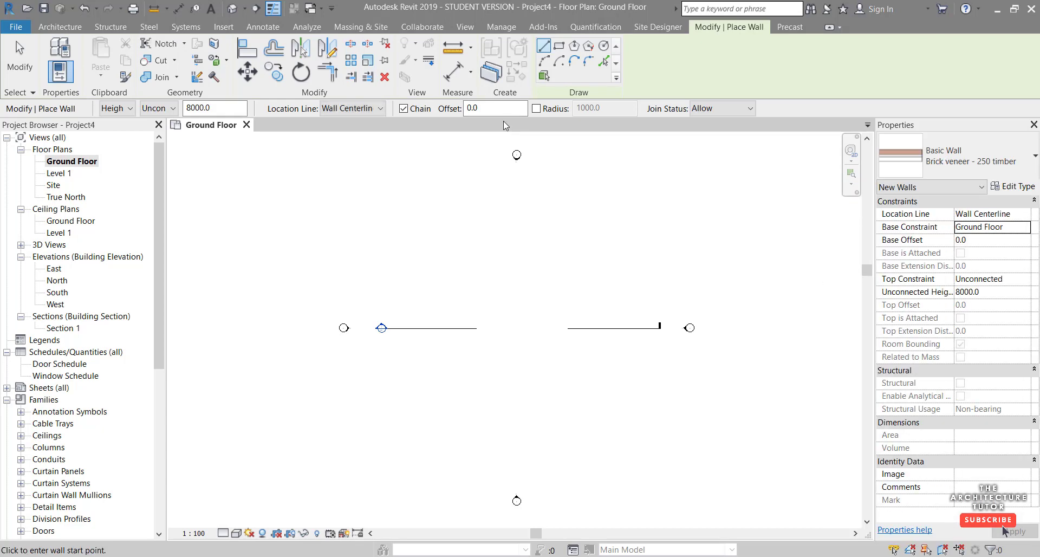
click(559, 46)
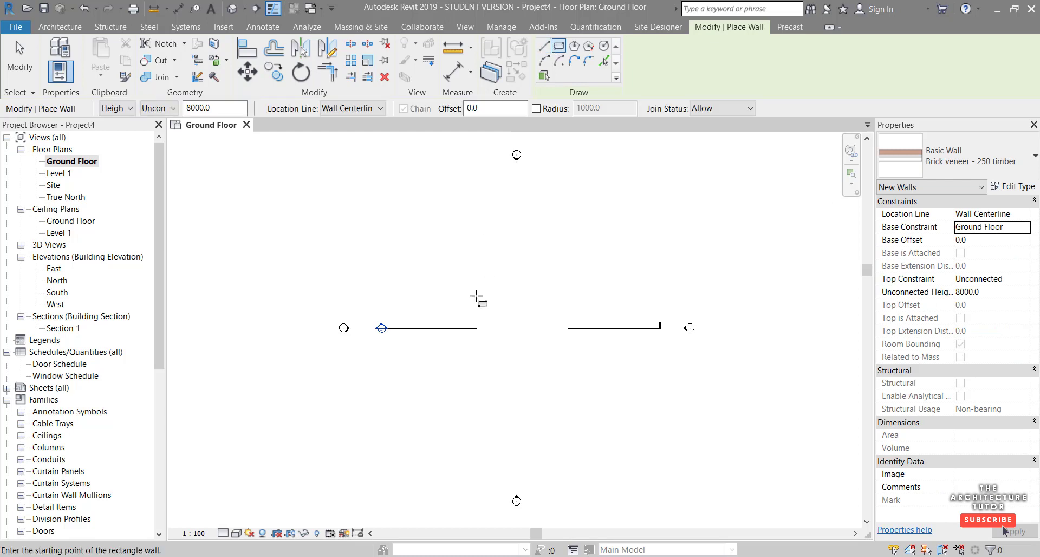
click(462, 280)
click(599, 361)
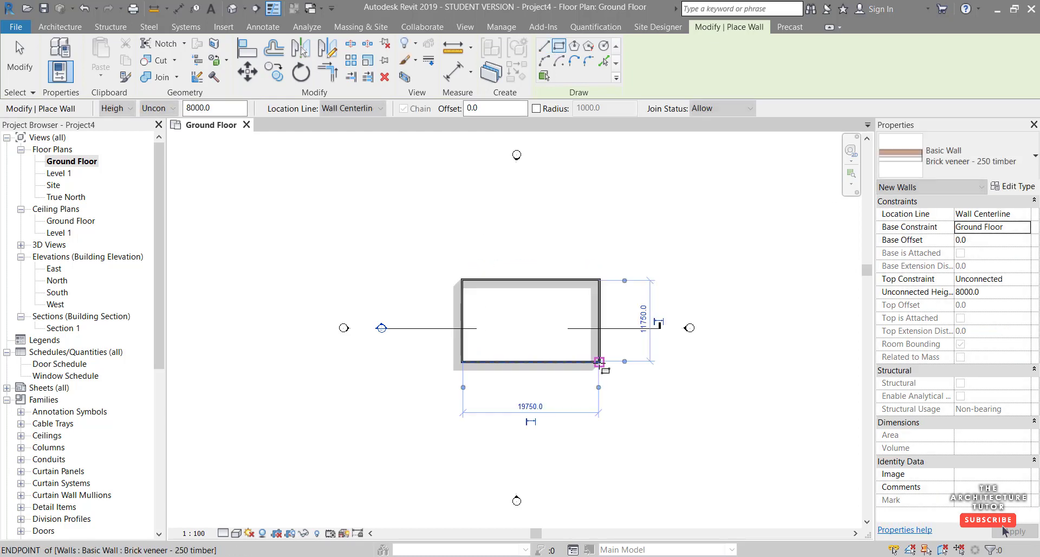
scroll(552, 339, up, 3)
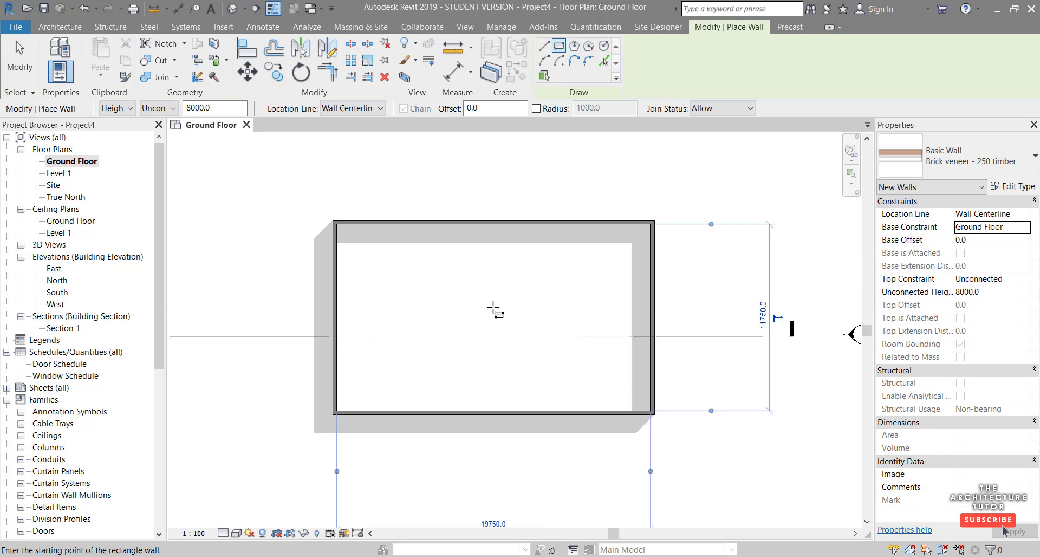
key(Escape)
key(Escape)
Set the plan view's detail level to Fine.
scroll(669, 396, up, 2)
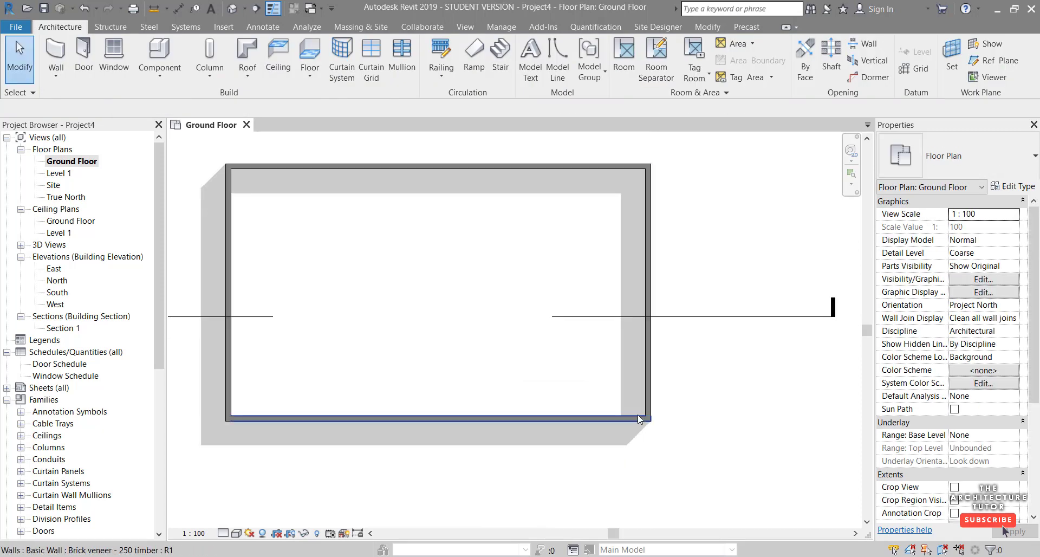
click(227, 534)
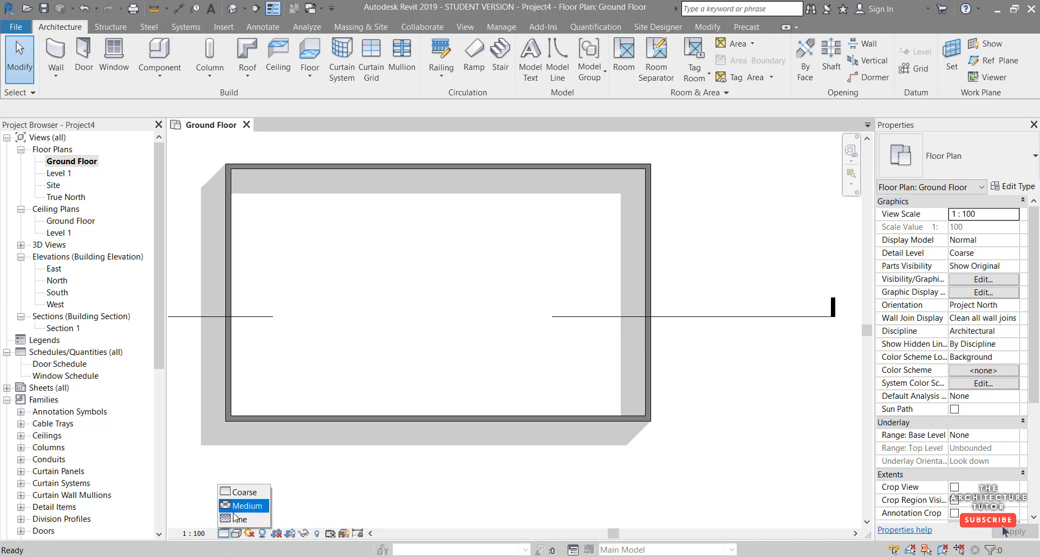
click(239, 519)
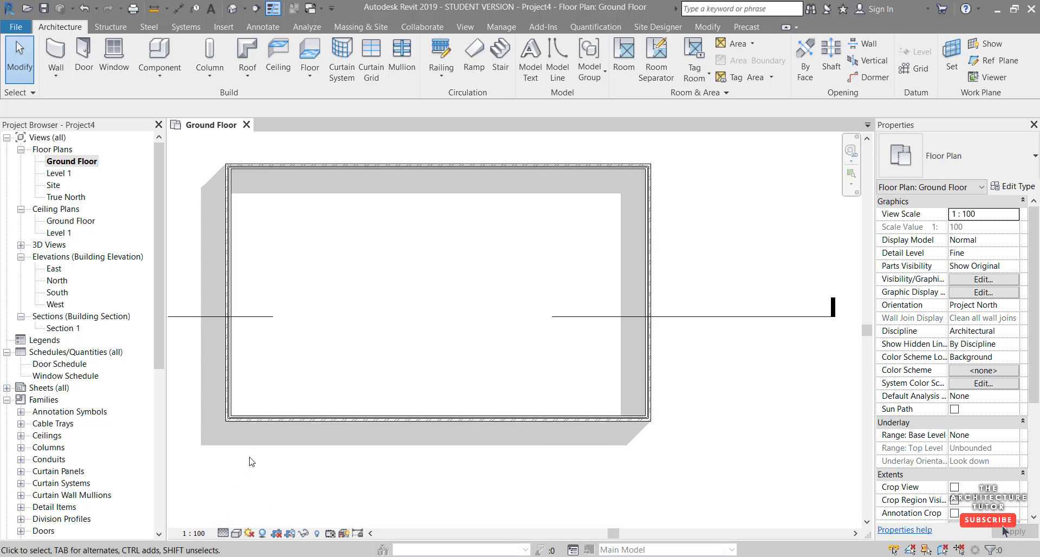
scroll(293, 437, up, 5)
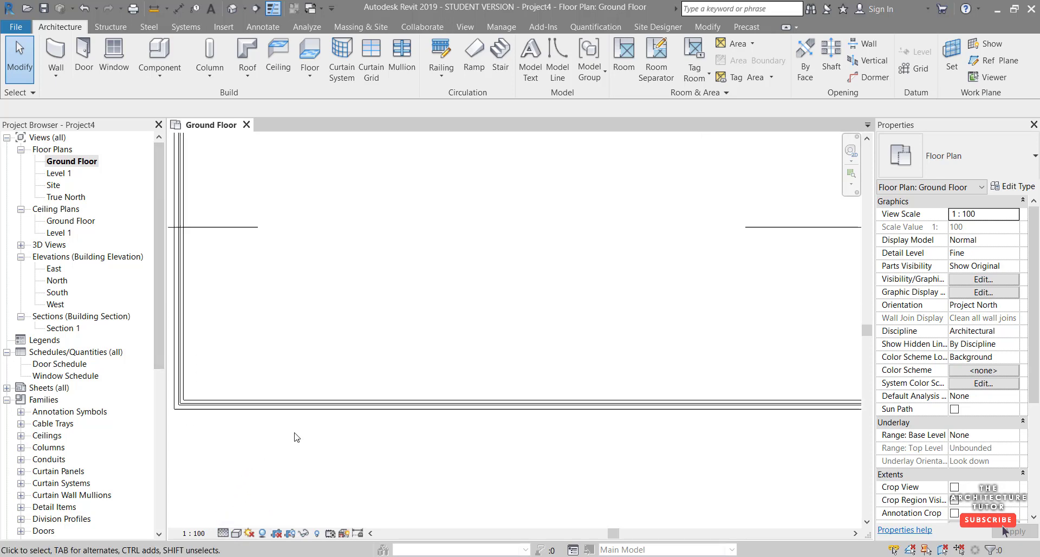
scroll(325, 428, down, 4)
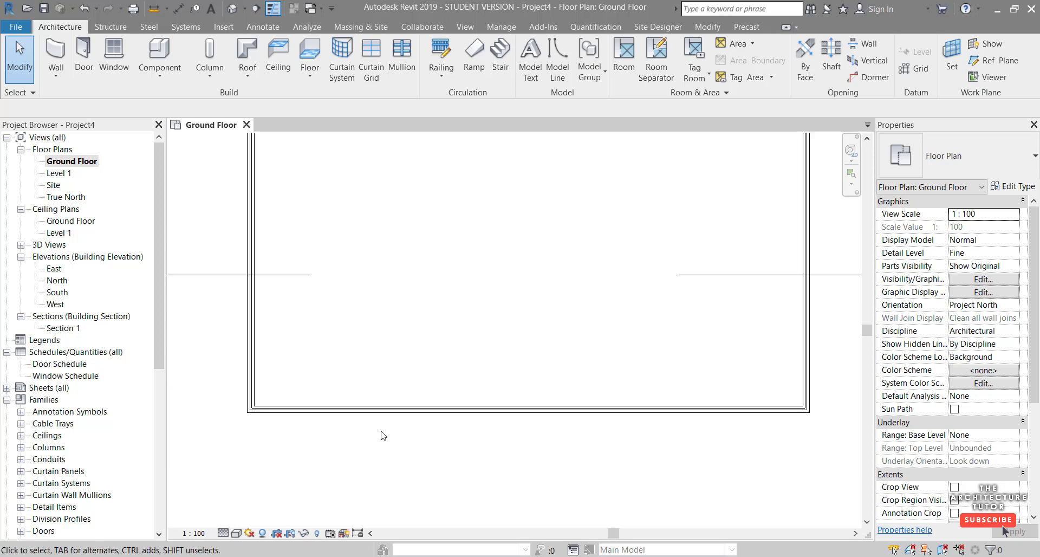
scroll(296, 283, up, 3)
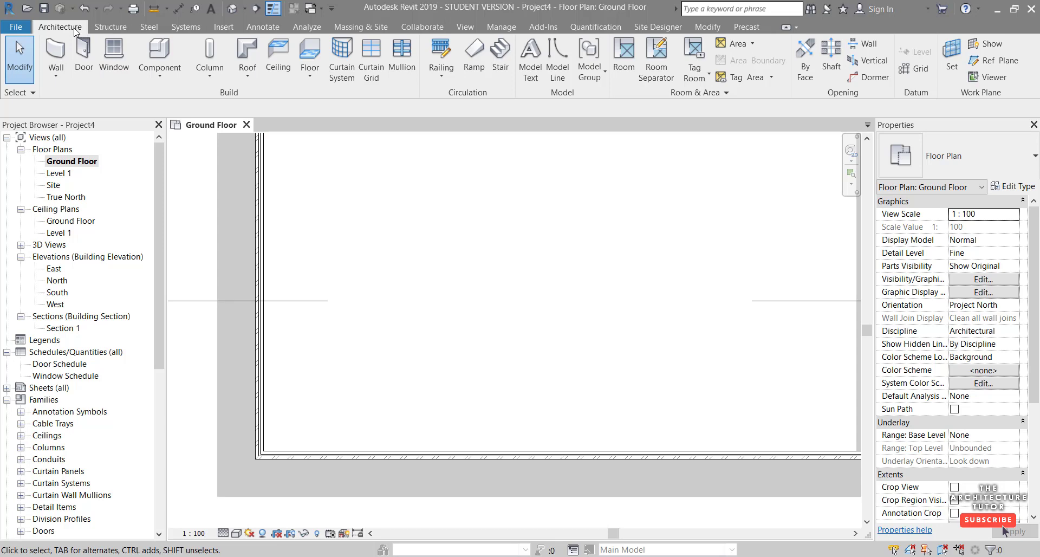
Draw a horizontal Stud timber - 90 partition from the left wall, about 4500 long.
click(56, 51)
click(953, 157)
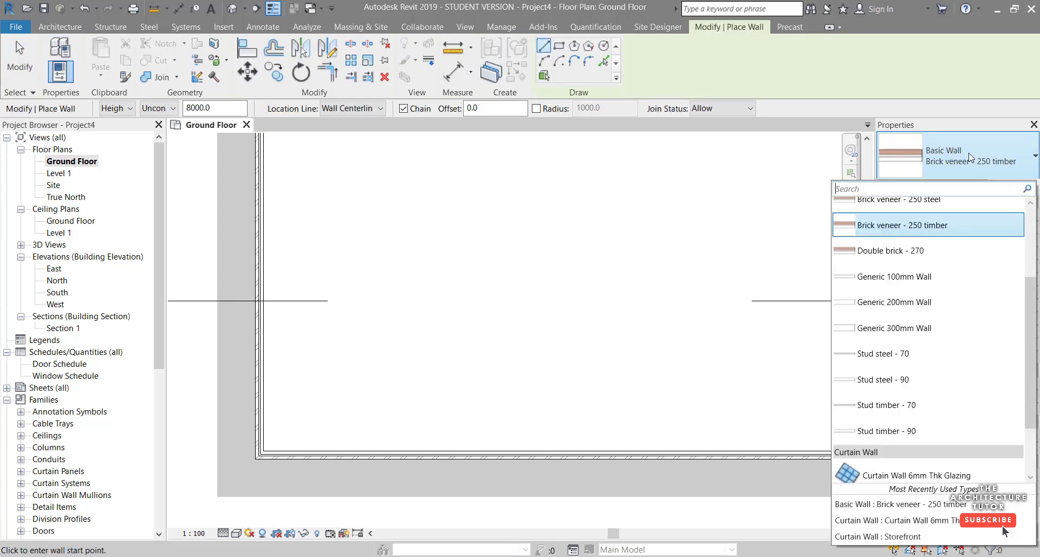
scroll(915, 347, down, 1)
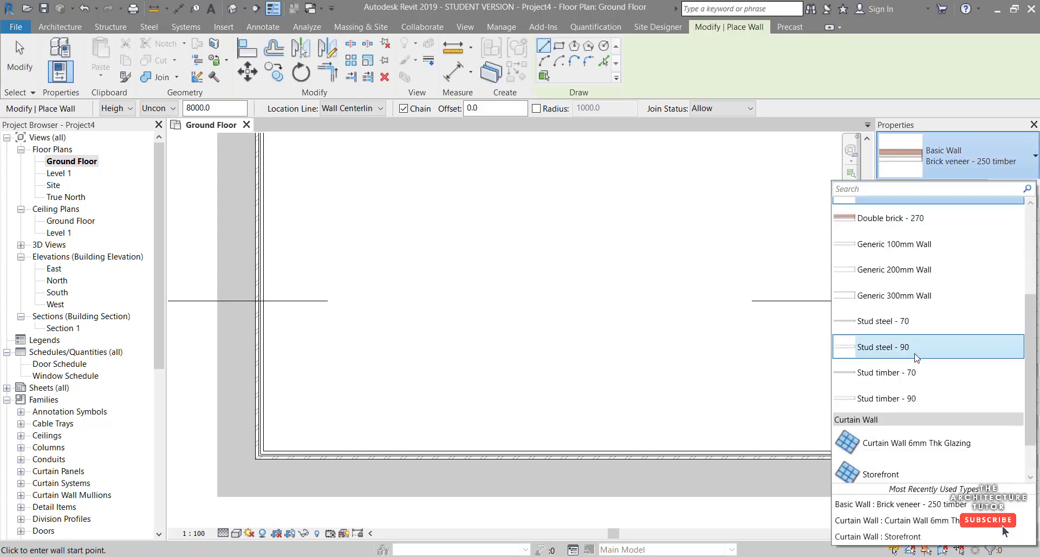
click(892, 400)
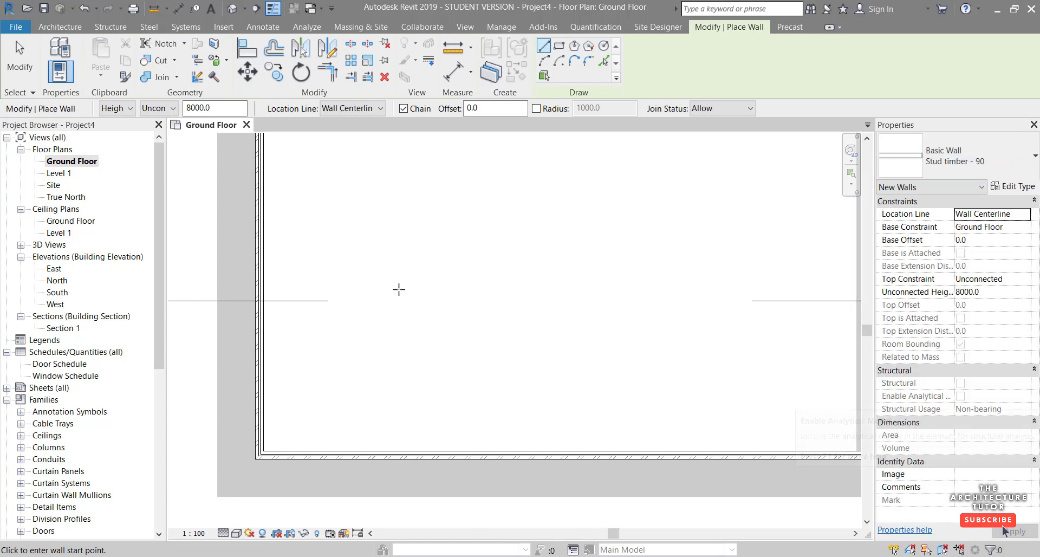
click(263, 298)
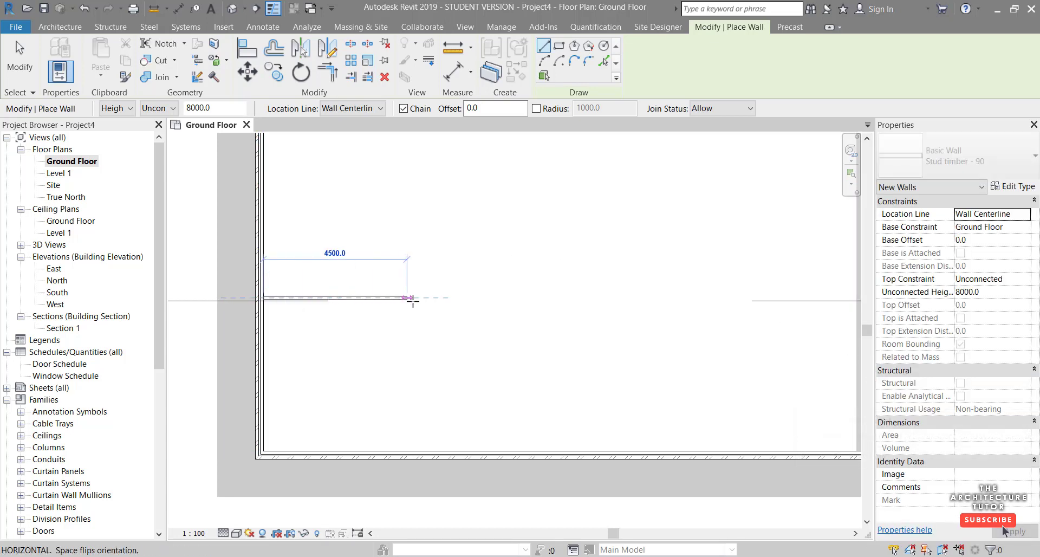
click(442, 298)
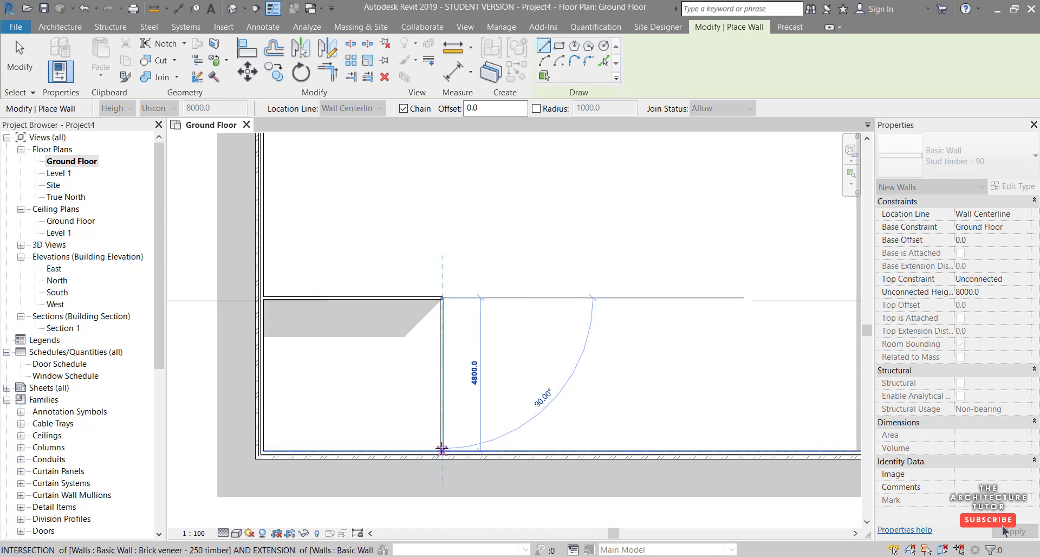
key(Escape)
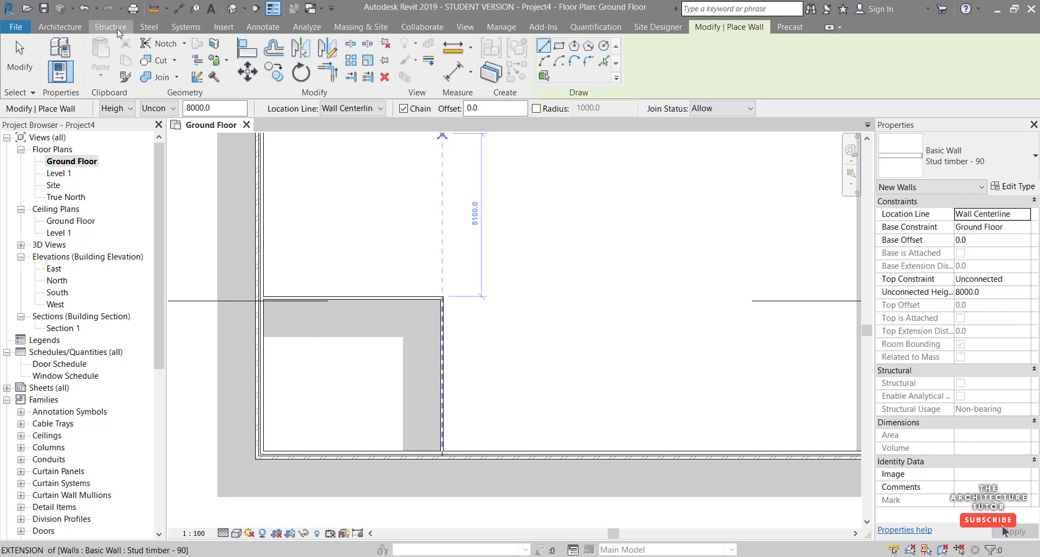
click(78, 28)
Place an M_Single-Flush 0813 x 2134mm door in the partition near its corner.
click(83, 57)
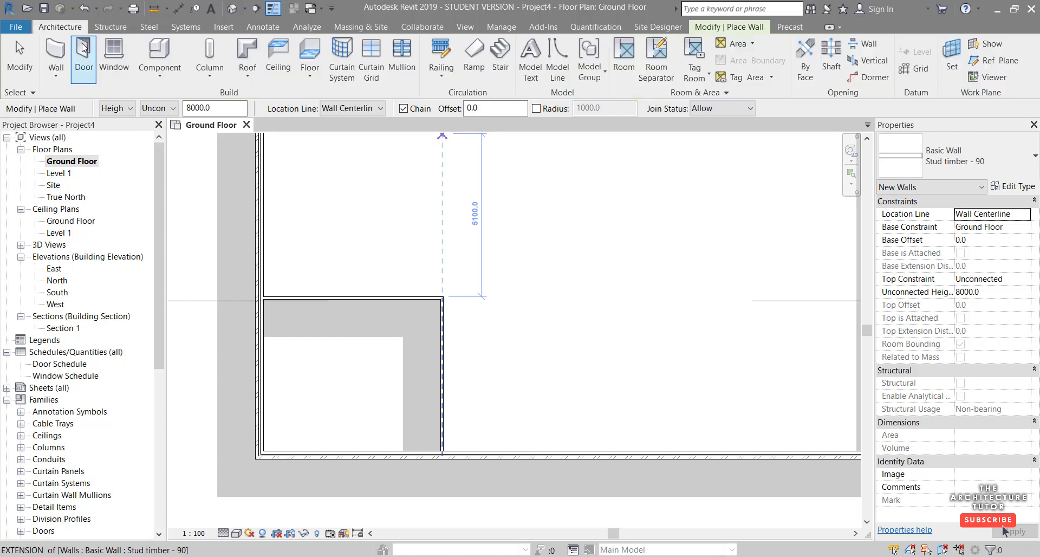
click(421, 303)
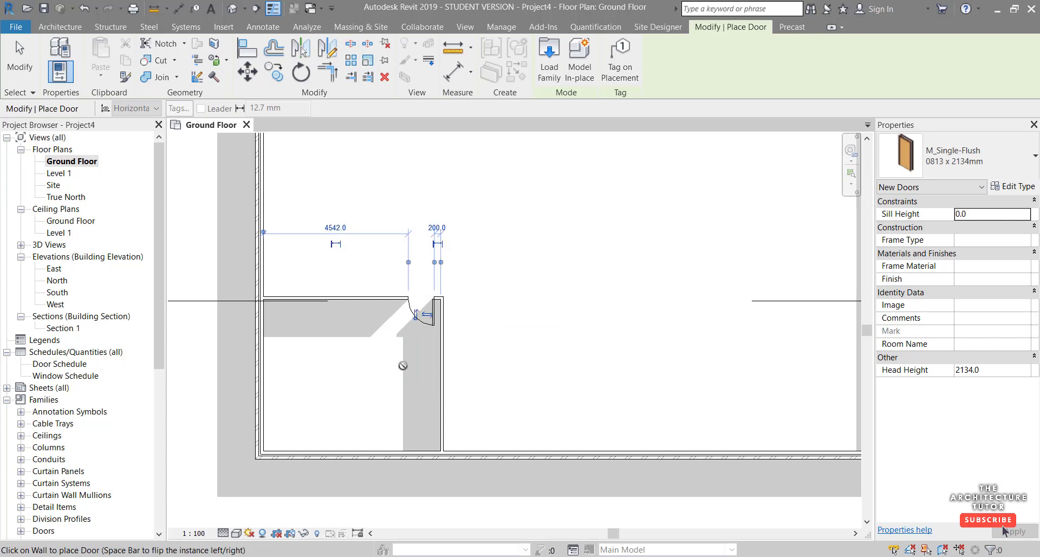
key(Escape)
key(Escape)
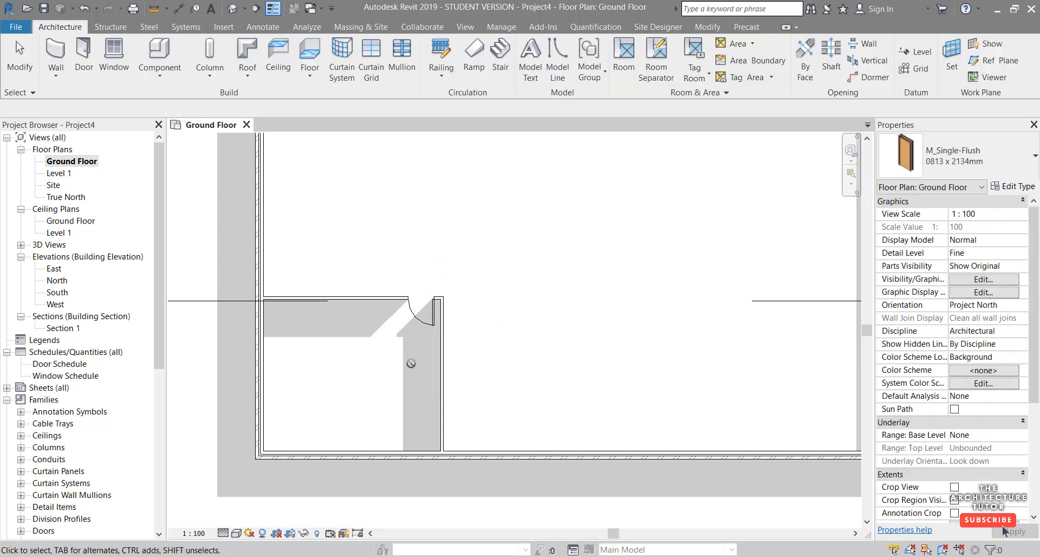
Nudge the Section 1 line down so it passes through the new room.
click(229, 300)
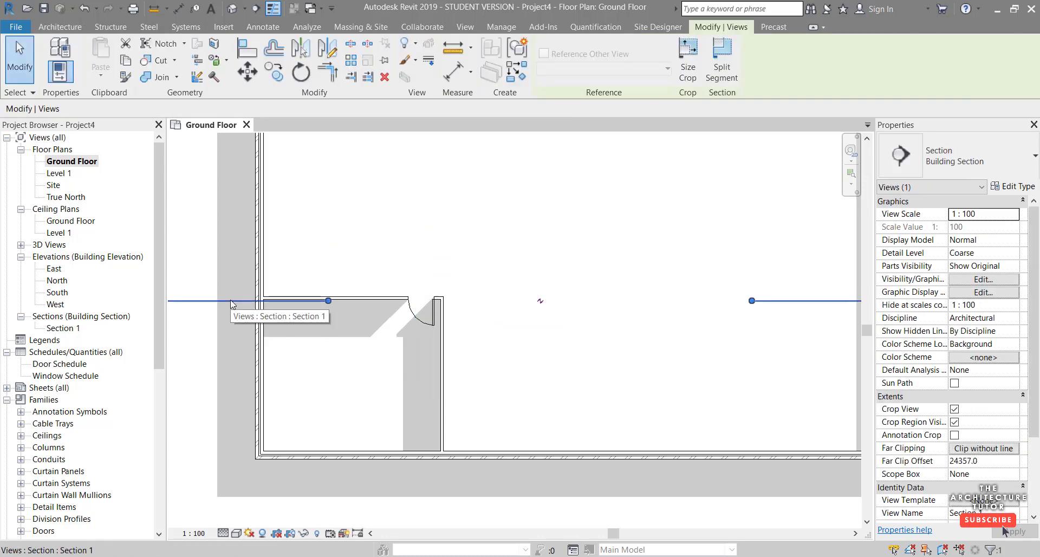
key(Down)
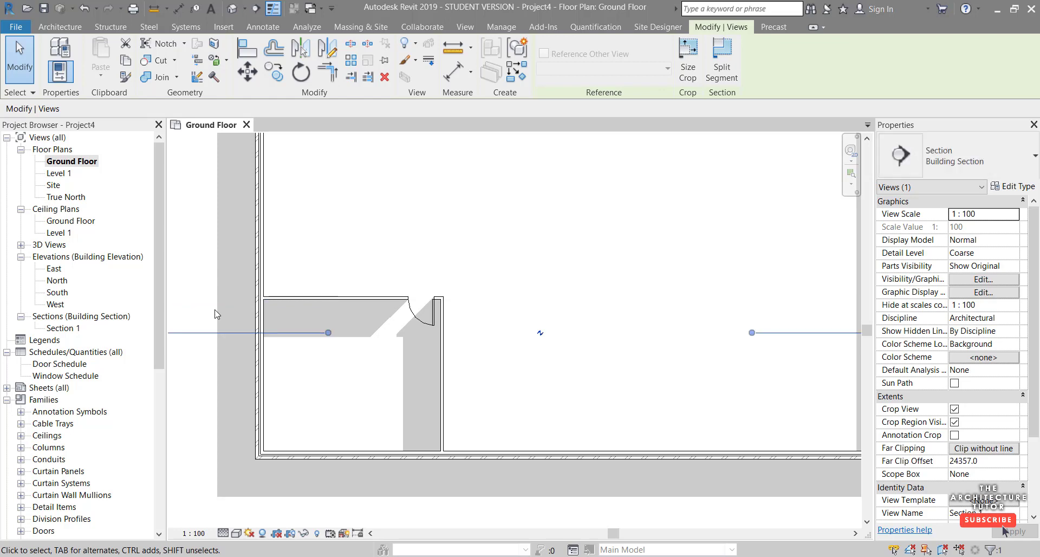
key(Down)
key(Down)
key(Escape)
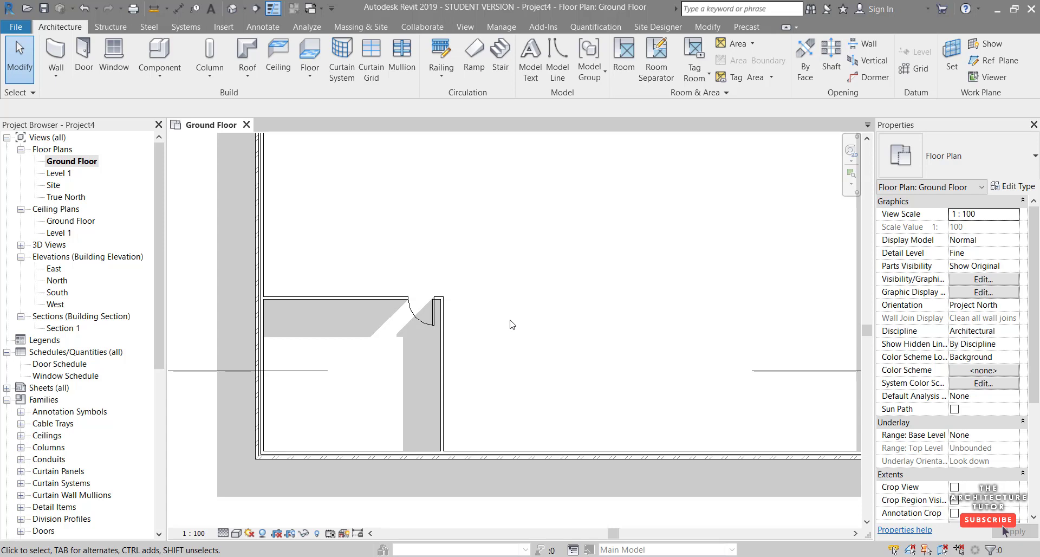
Add the Tile, Porcelain, 4in material from the library to the project.
click(503, 27)
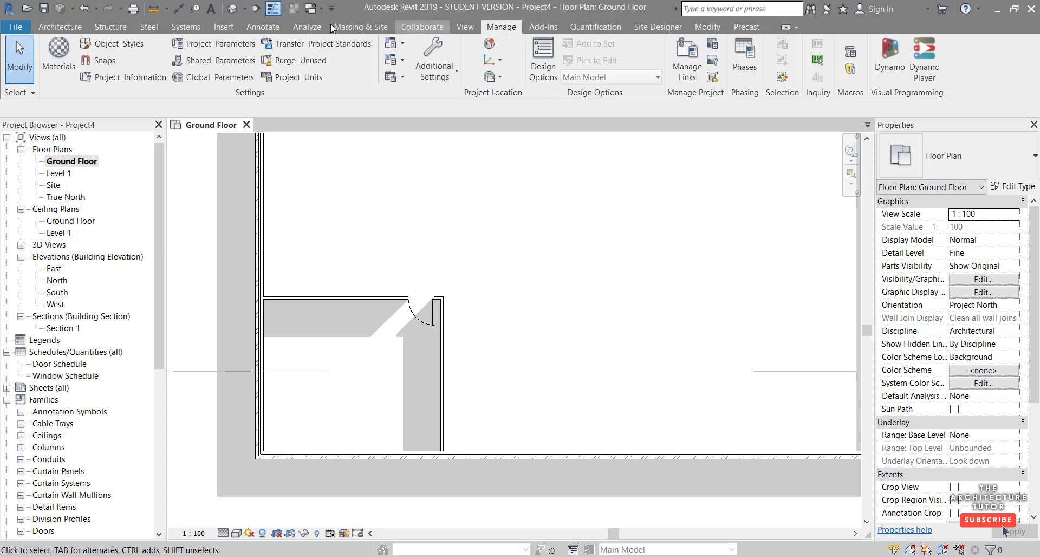
click(62, 61)
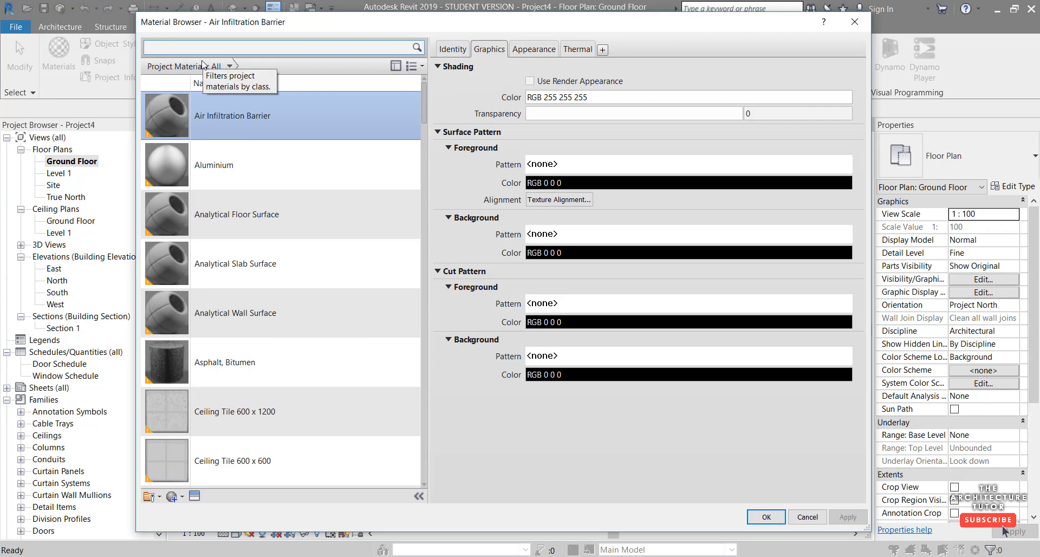
text(tile)
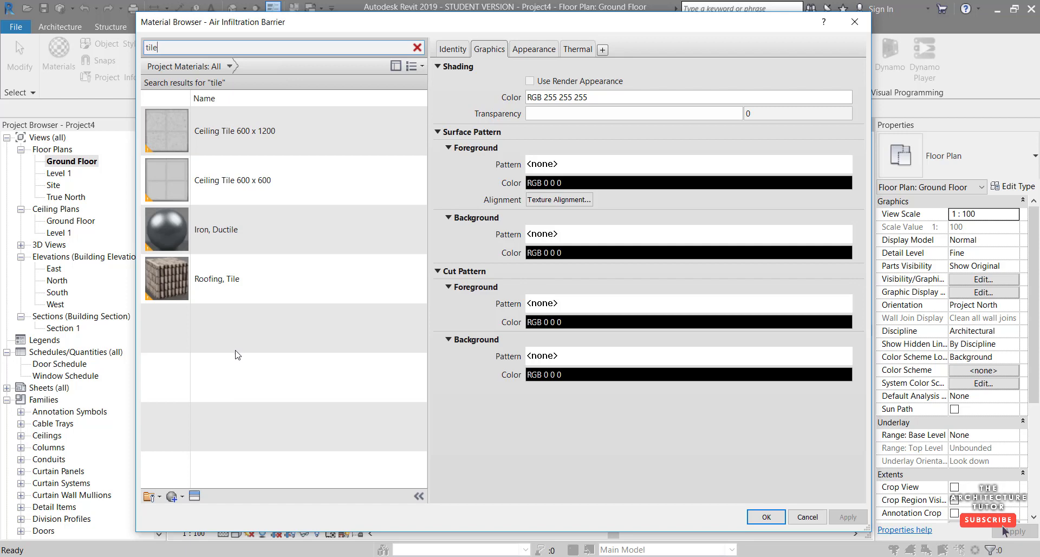
click(396, 66)
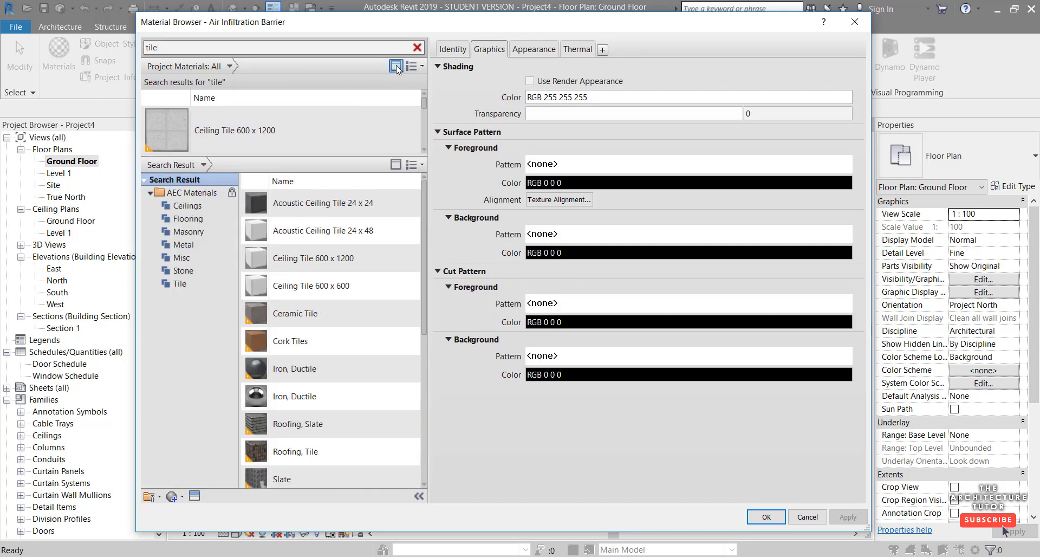
click(180, 284)
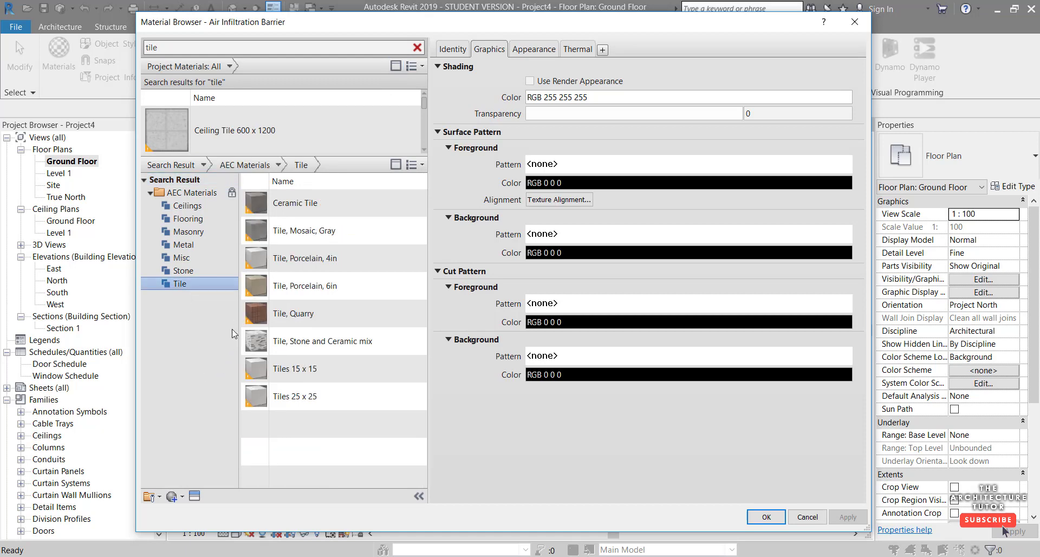
click(323, 263)
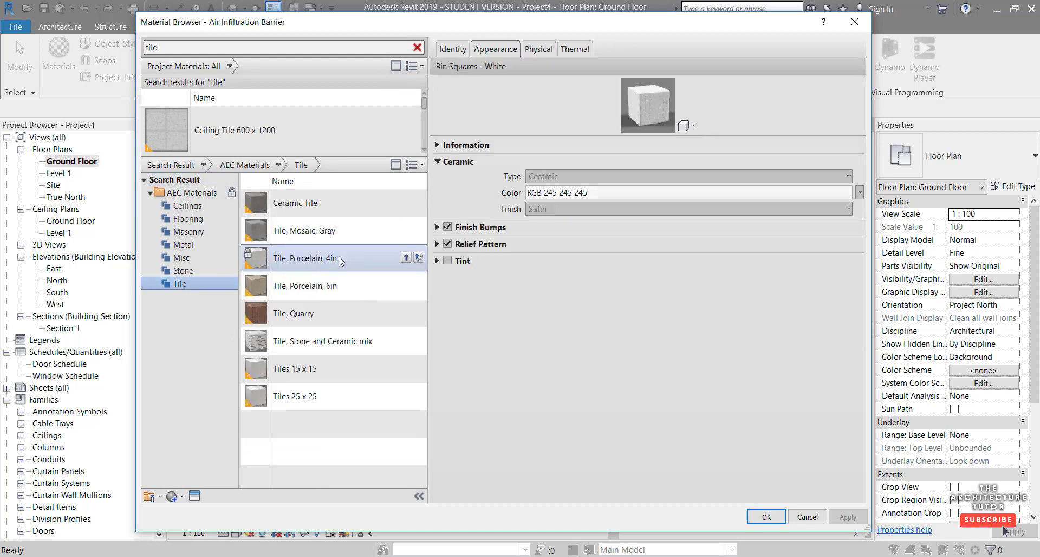
click(406, 258)
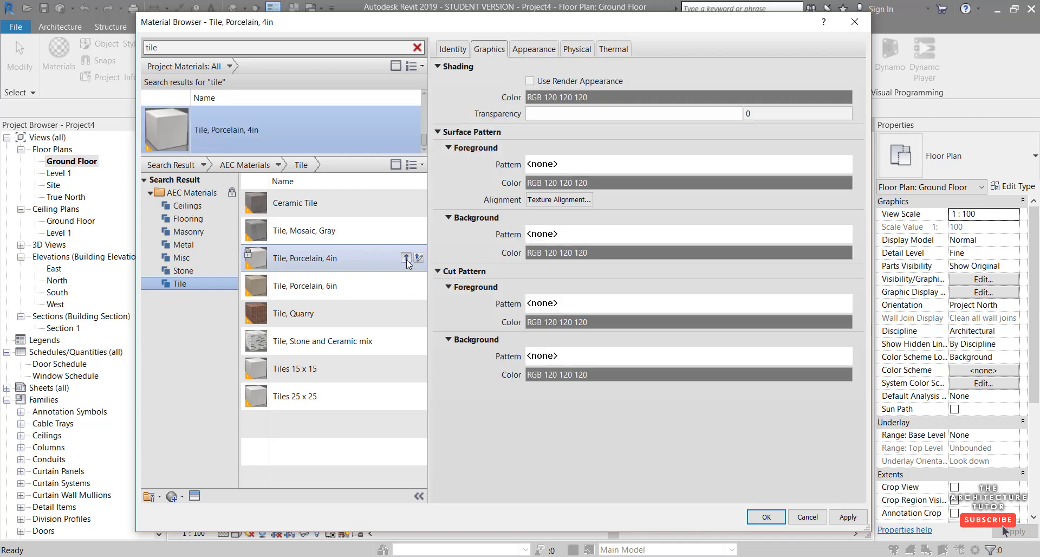
click(397, 165)
Rename Tile, Porcelain, 4in to '- Tile - 100h x 300w Subway Tile'.
click(397, 66)
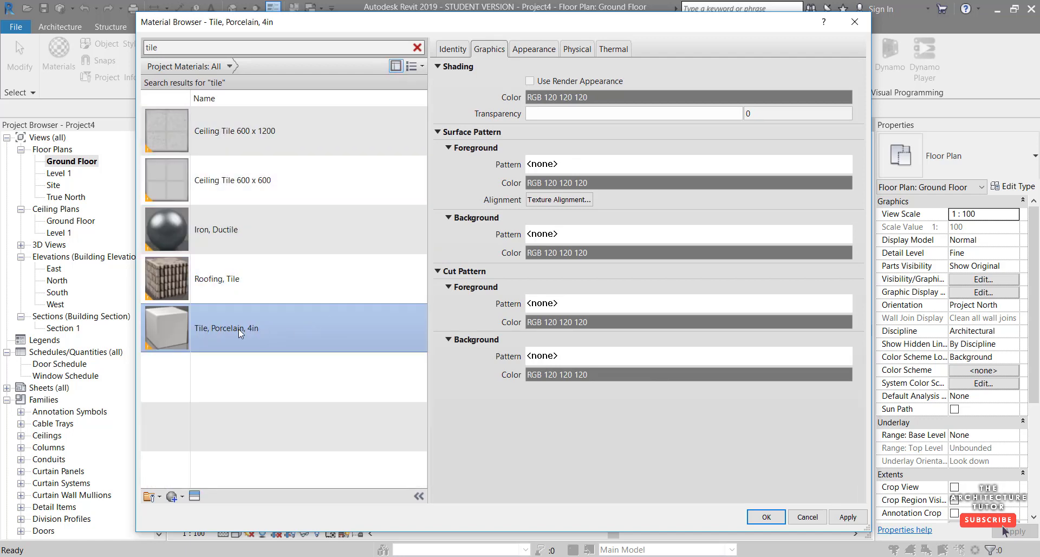
right_click(237, 331)
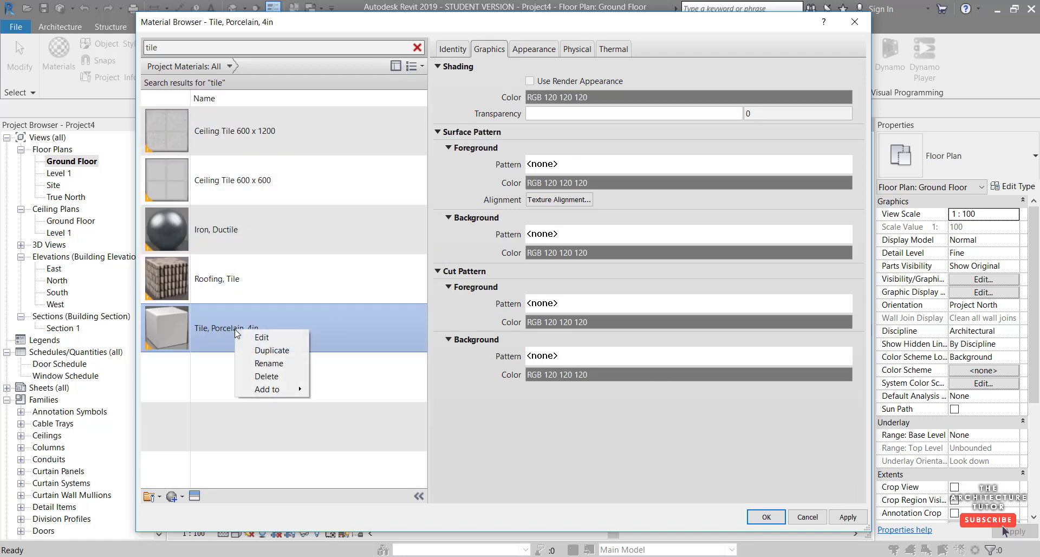
click(278, 365)
text(- Tile - 100h x 300)
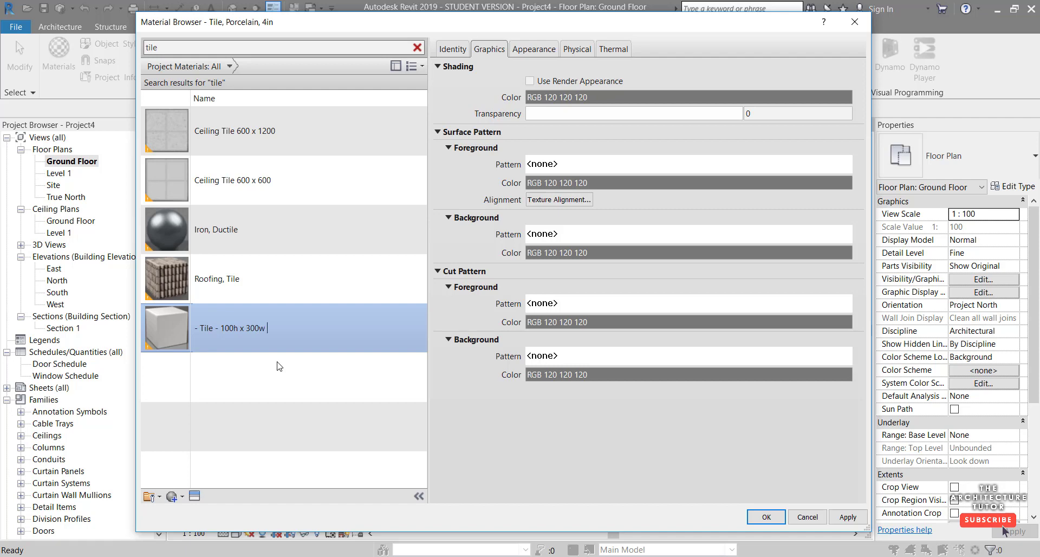
text(way Tile)
key(Return)
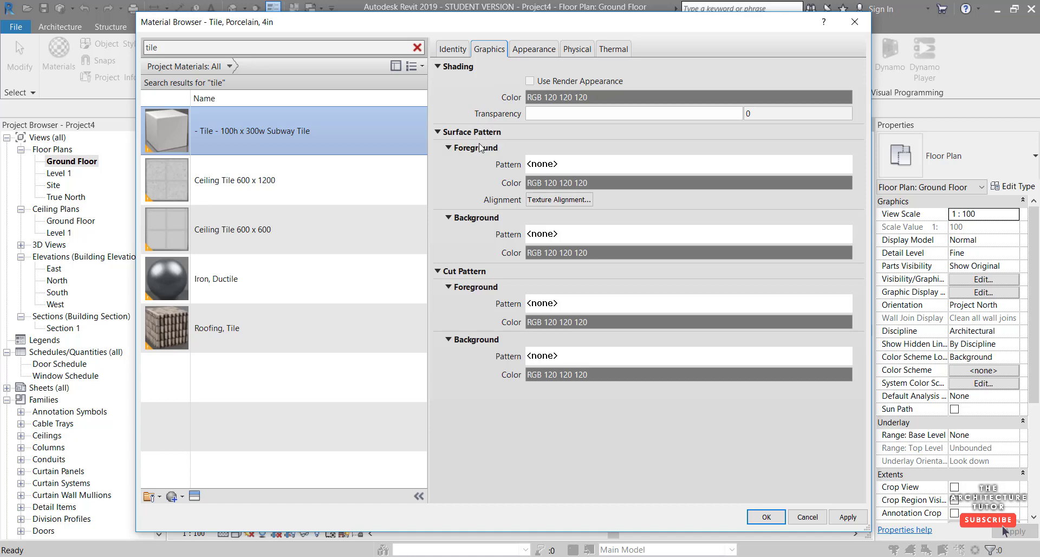
Duplicate the Brick 75x225 model pattern as 'Tile 100h x 300w' with import scale 1.3333333333.
click(567, 166)
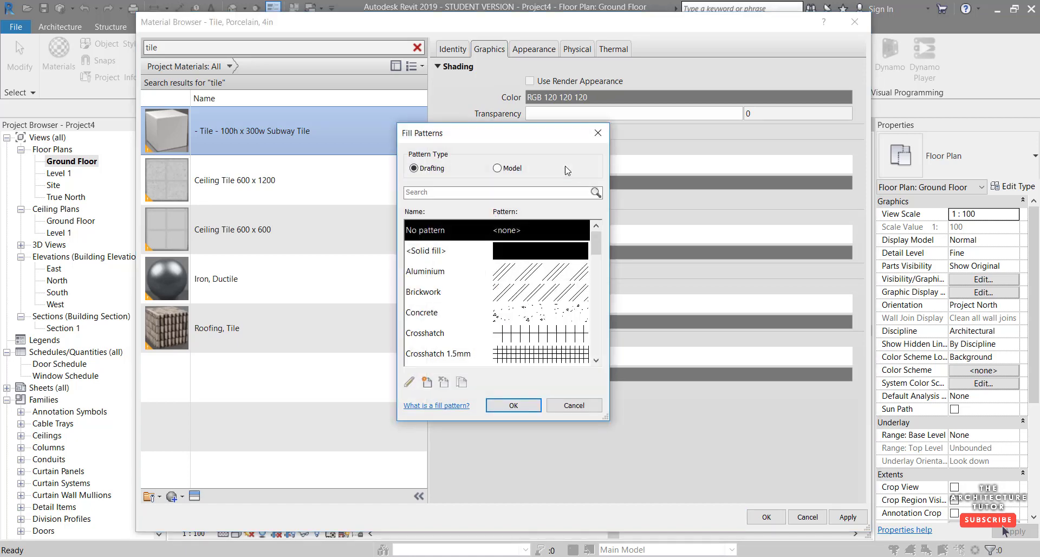
click(508, 169)
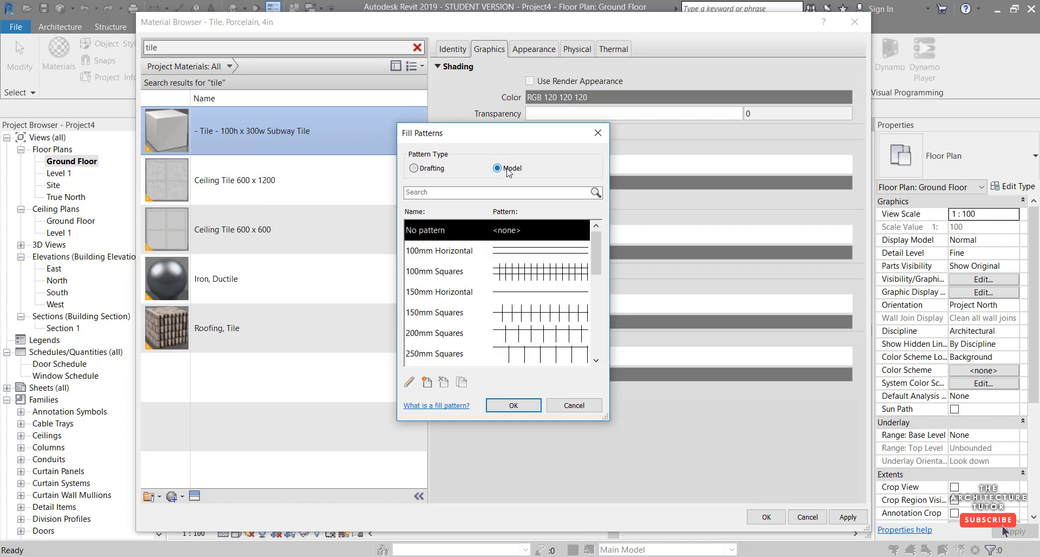
scroll(496, 286, down, 5)
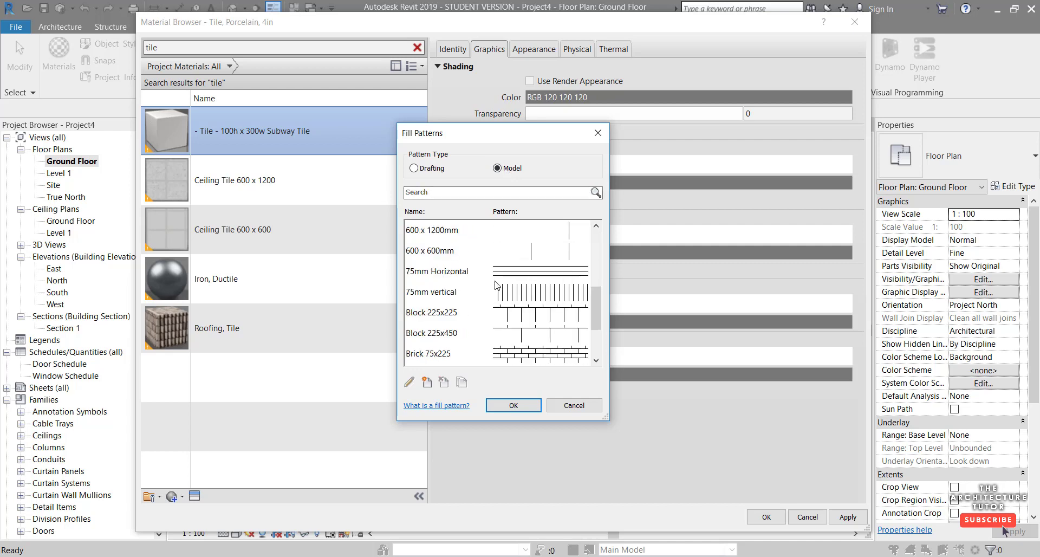
scroll(497, 285, down, 4)
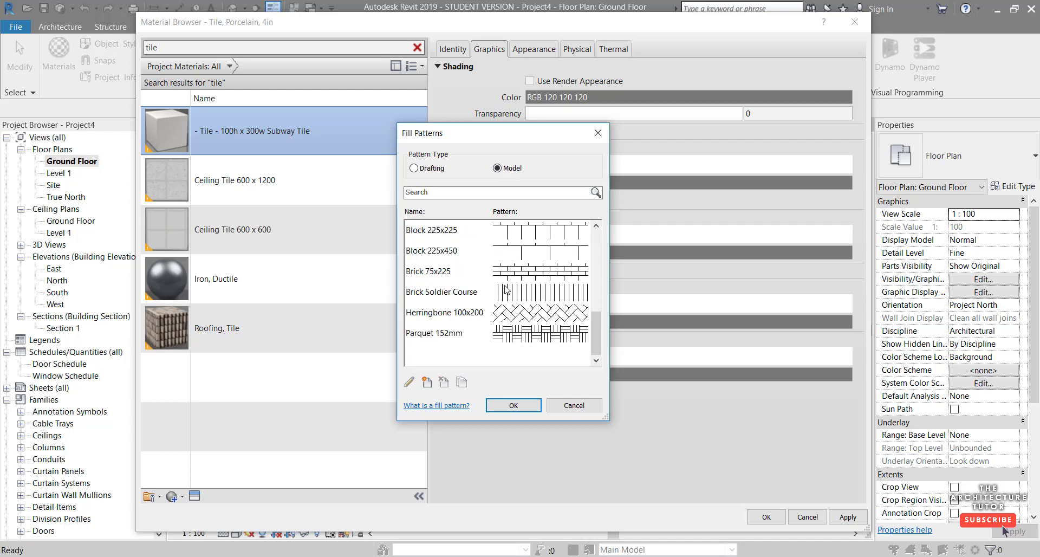
click(477, 274)
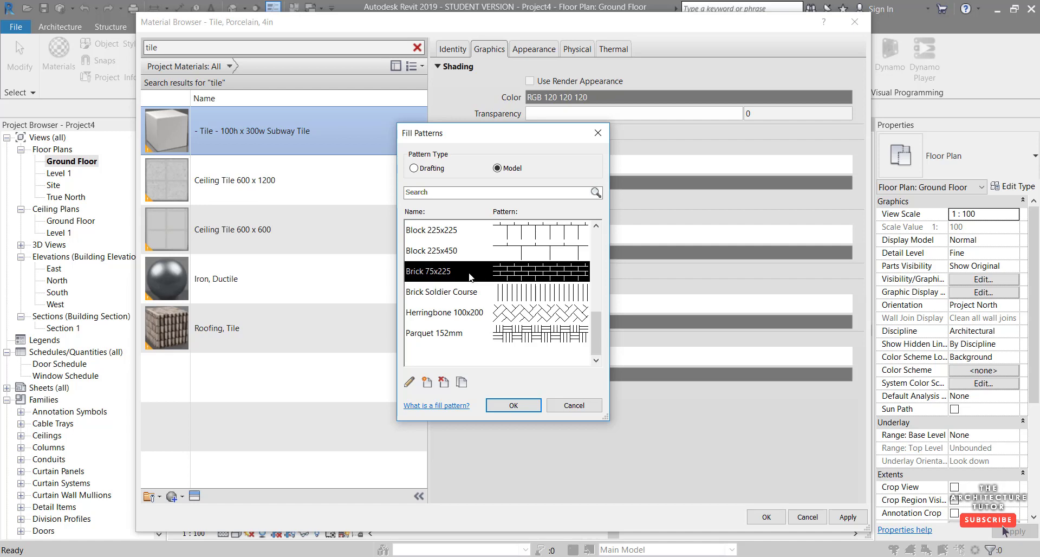
click(462, 383)
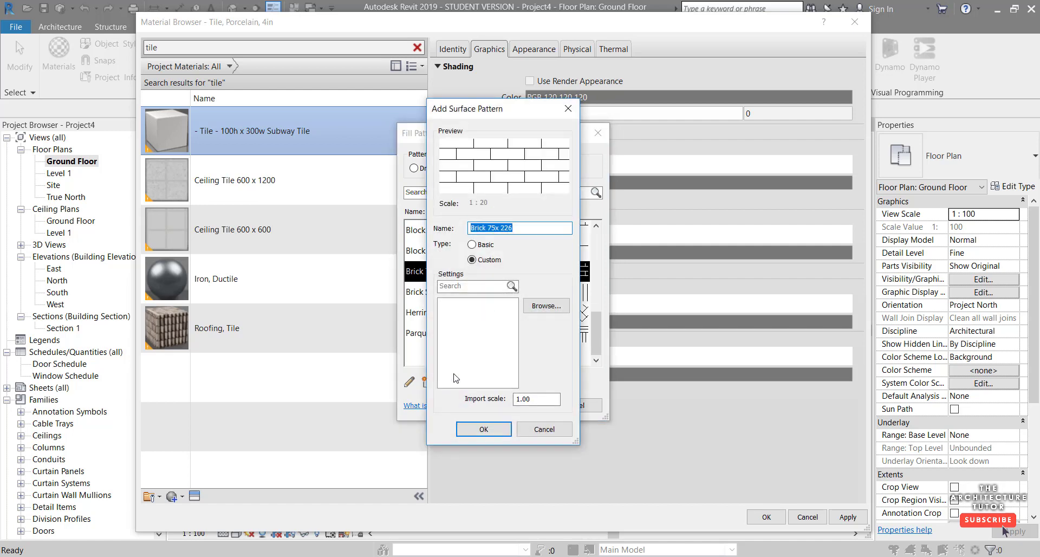
text(Tile 100h x 300w)
double_click(515, 399)
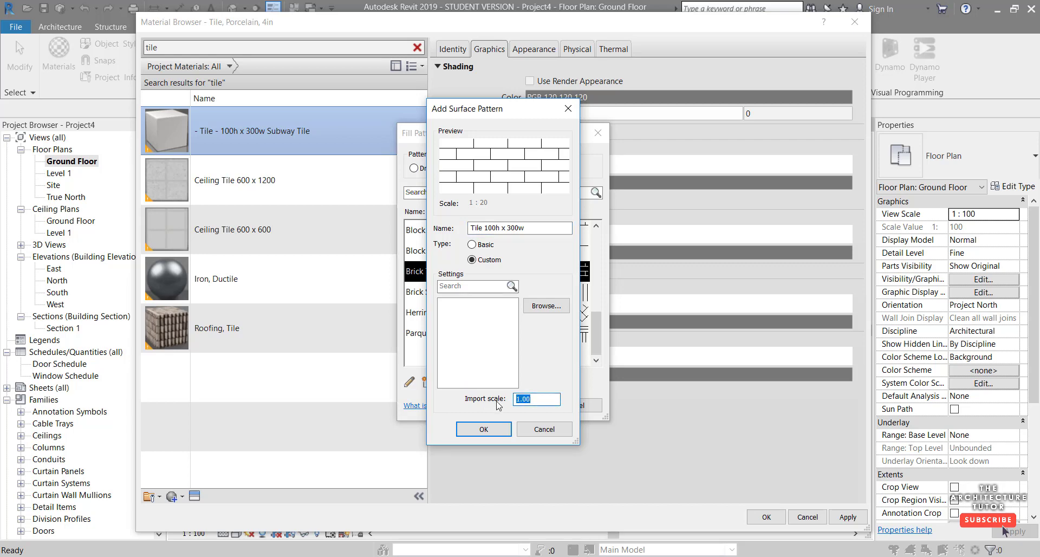
text(1.333333333)
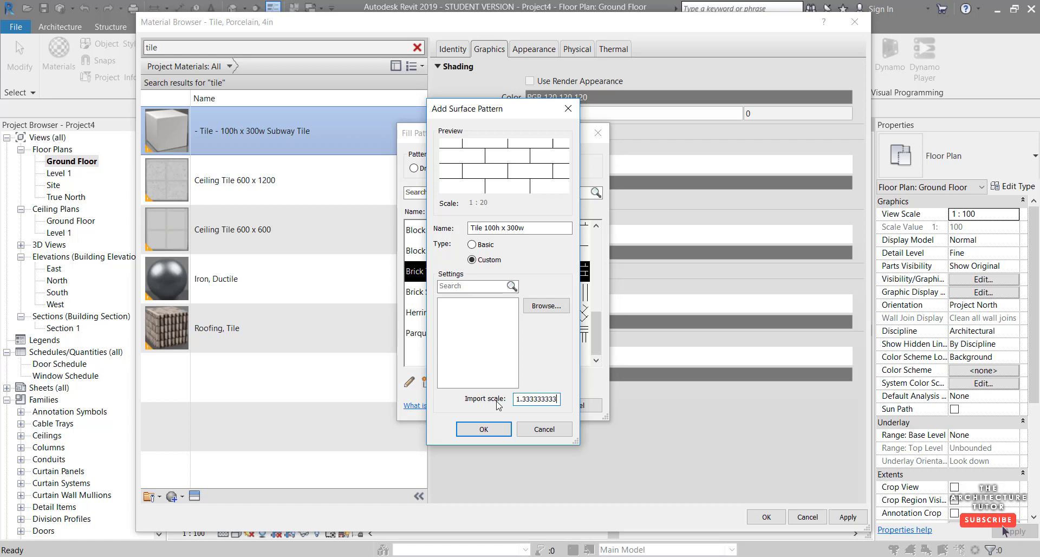
text(33)
key(Return)
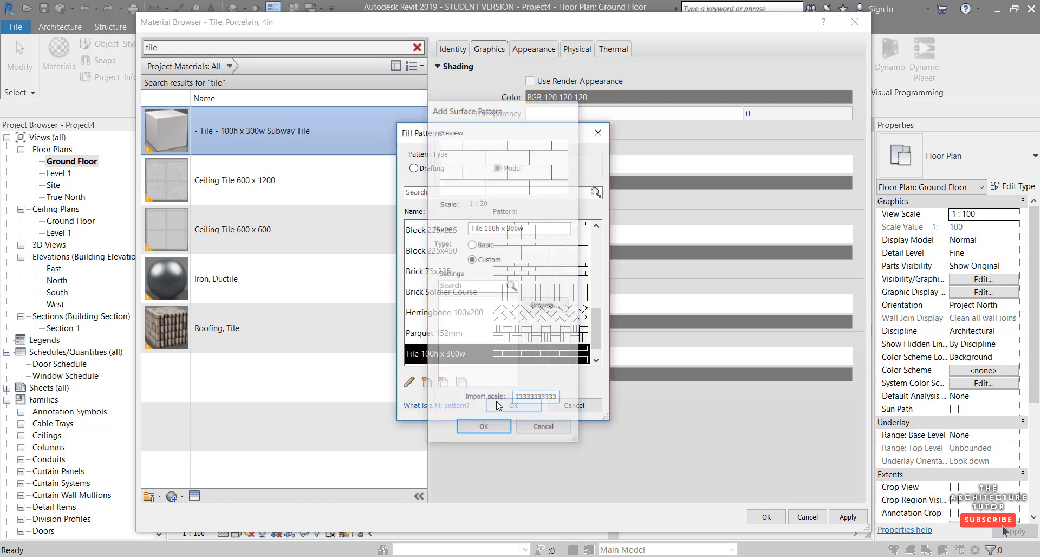
Apply the Tile 100h x 300w surface pattern and load TileBrickBump.png as the relief image.
click(514, 406)
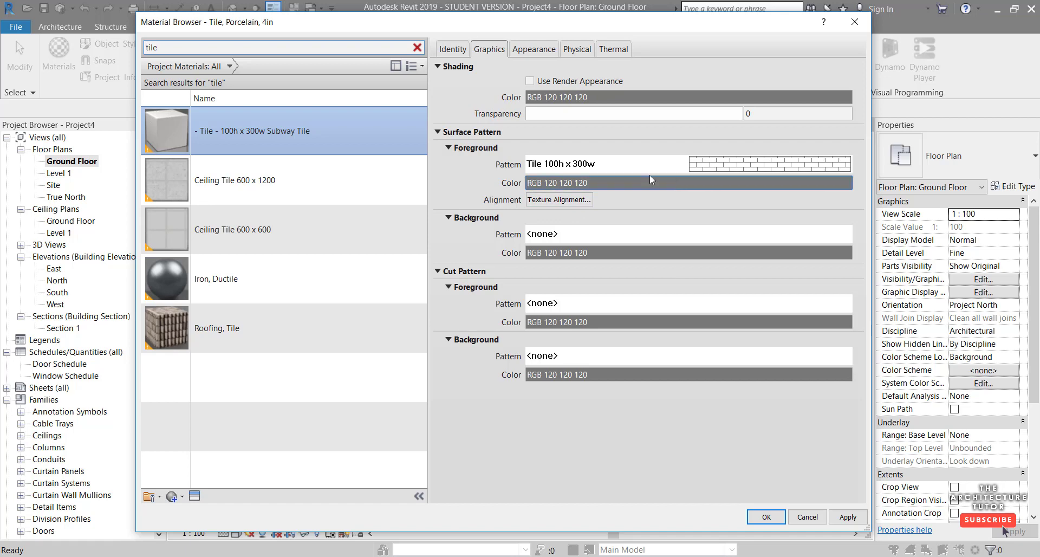
click(535, 49)
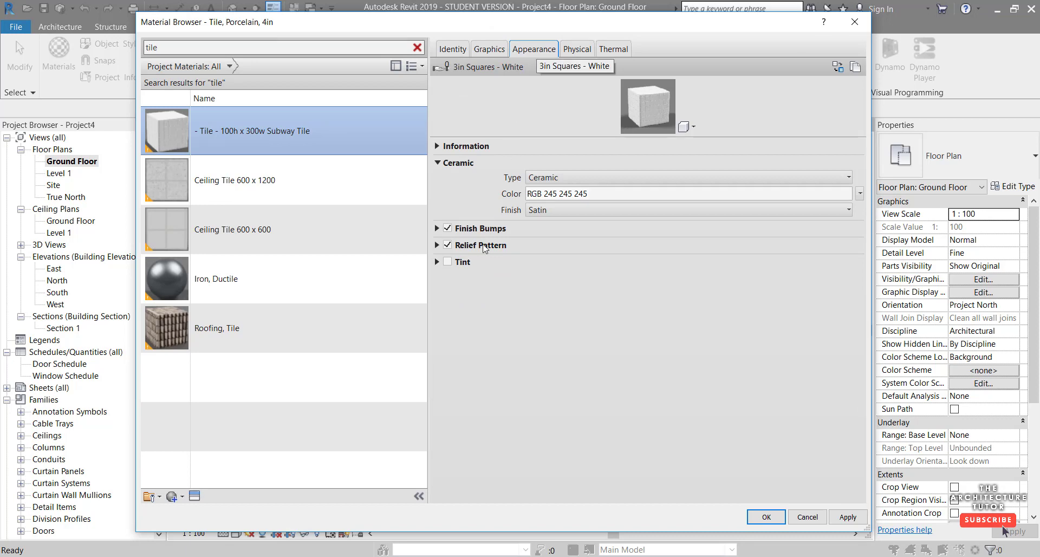
click(437, 245)
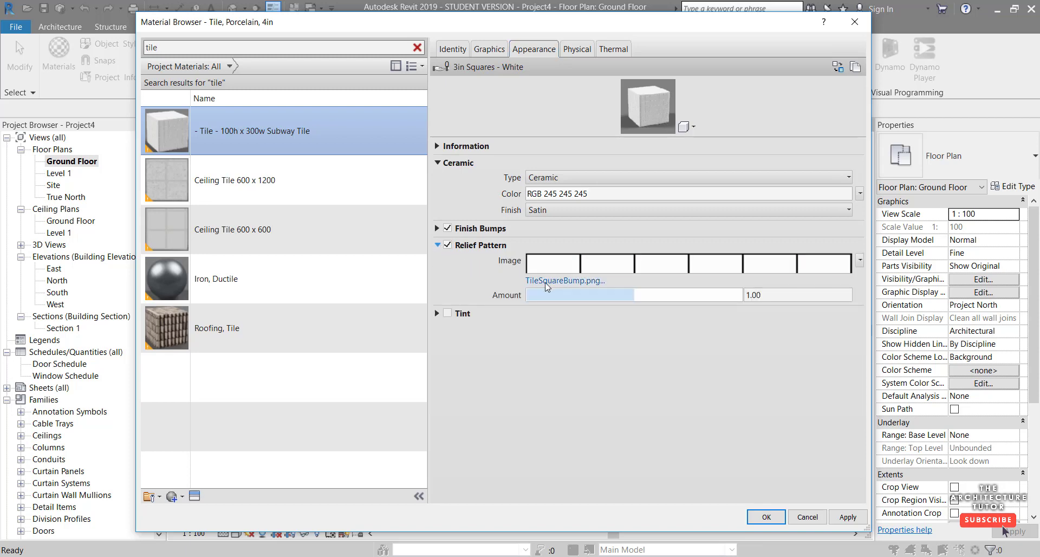
click(588, 281)
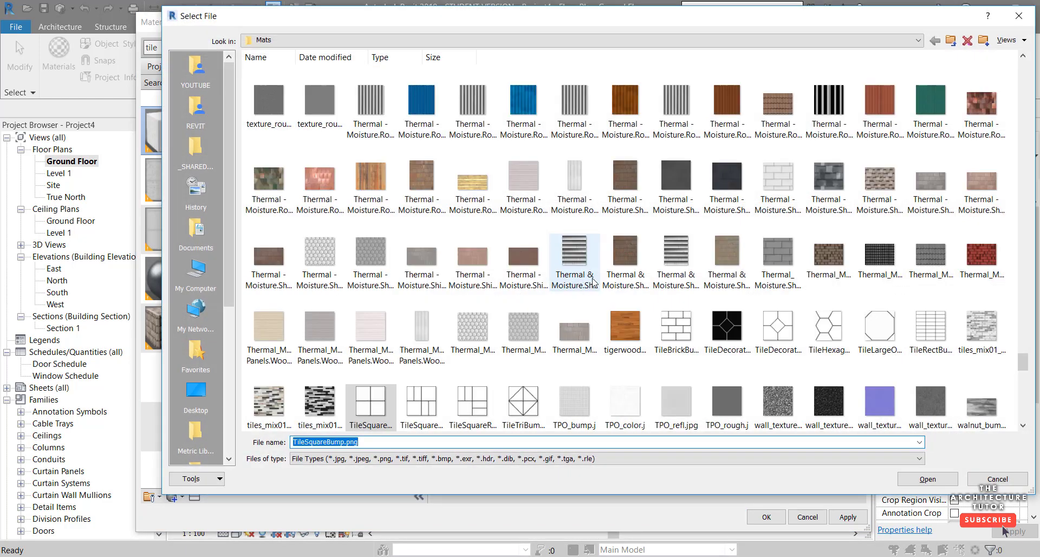
click(667, 347)
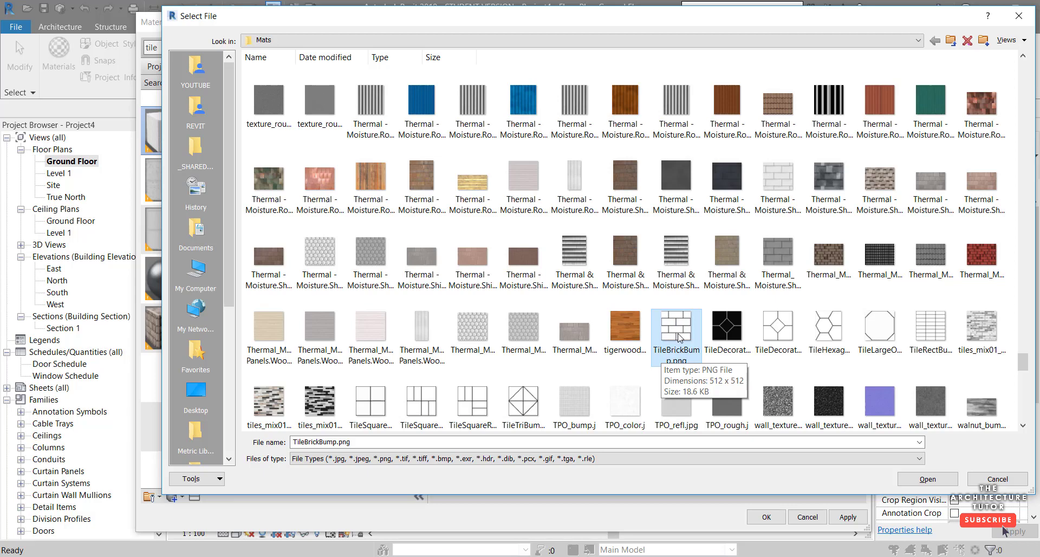
click(916, 480)
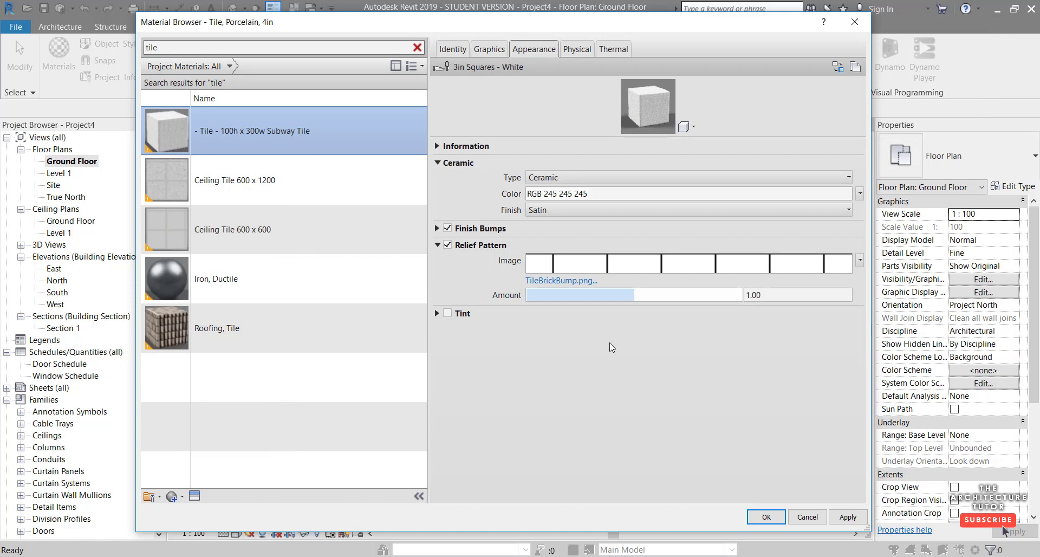
Set the relief texture sample size to 600 mm by 400 mm and confirm the material.
click(558, 268)
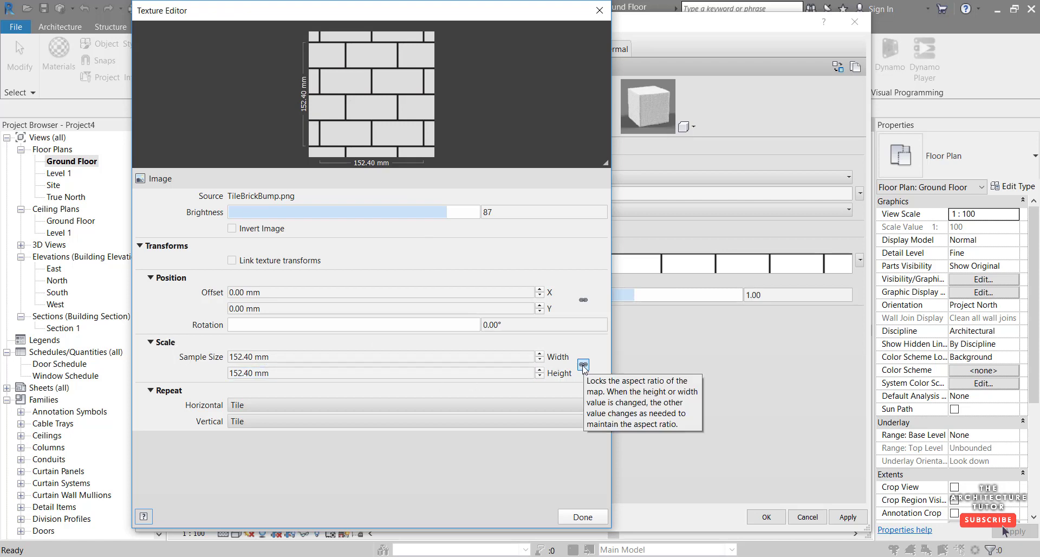
click(352, 358)
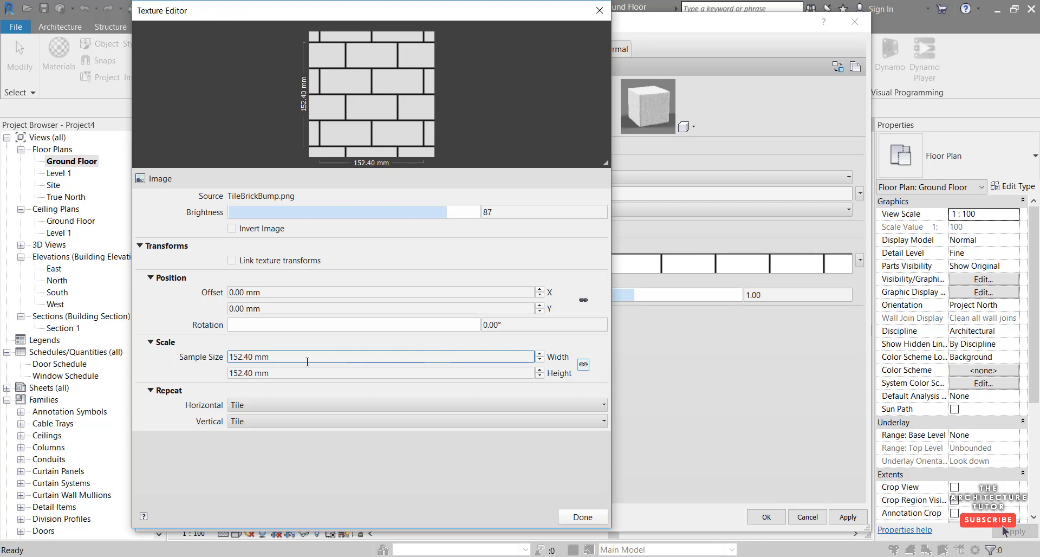
drag(307, 358, 204, 362)
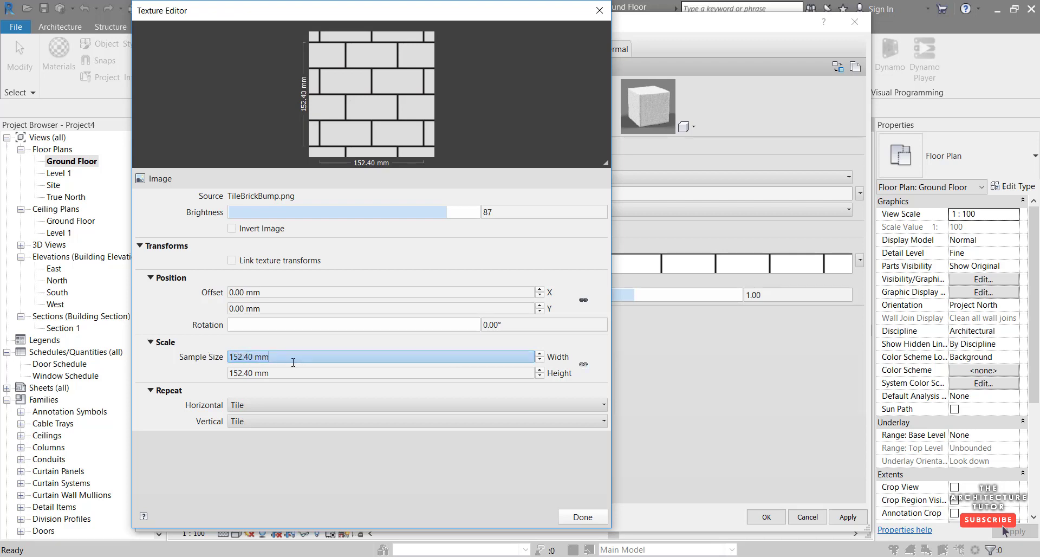
text(600)
key(Tab)
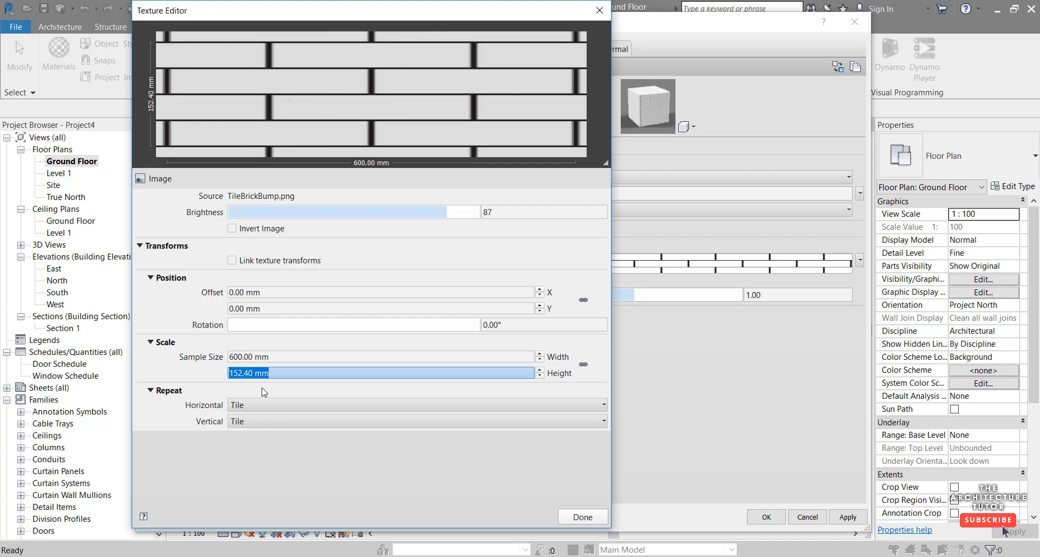
text(400)
key(Tab)
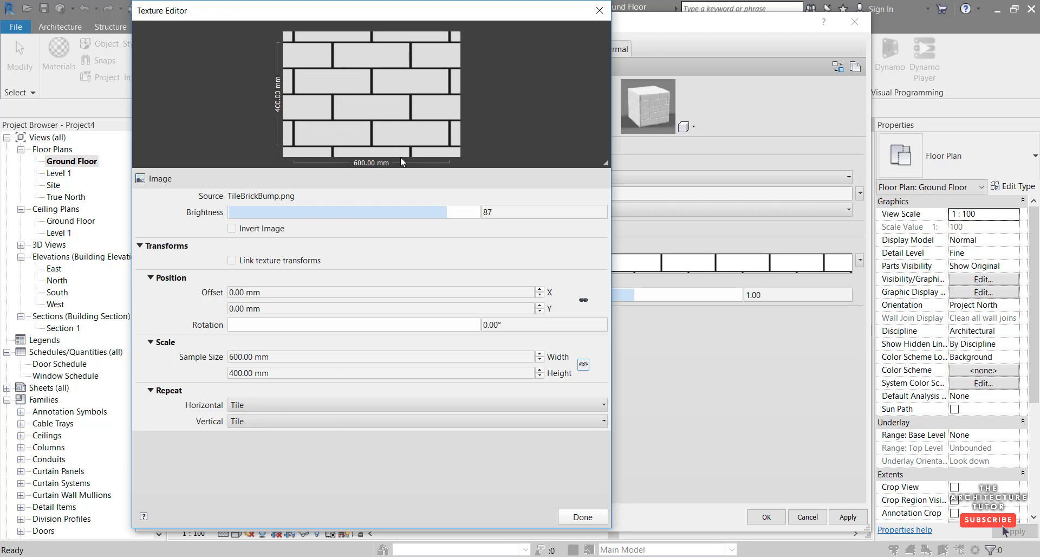
click(579, 518)
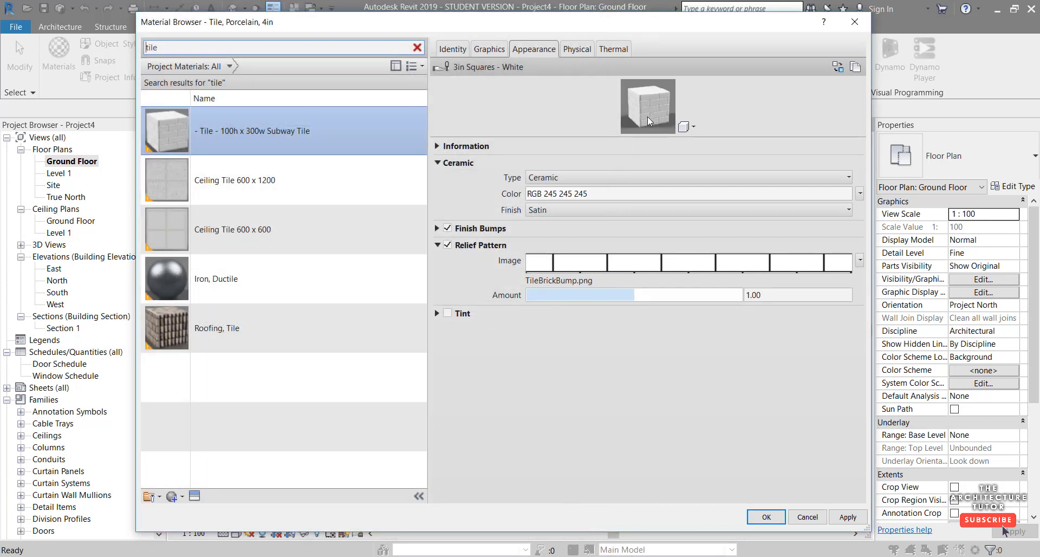
click(657, 131)
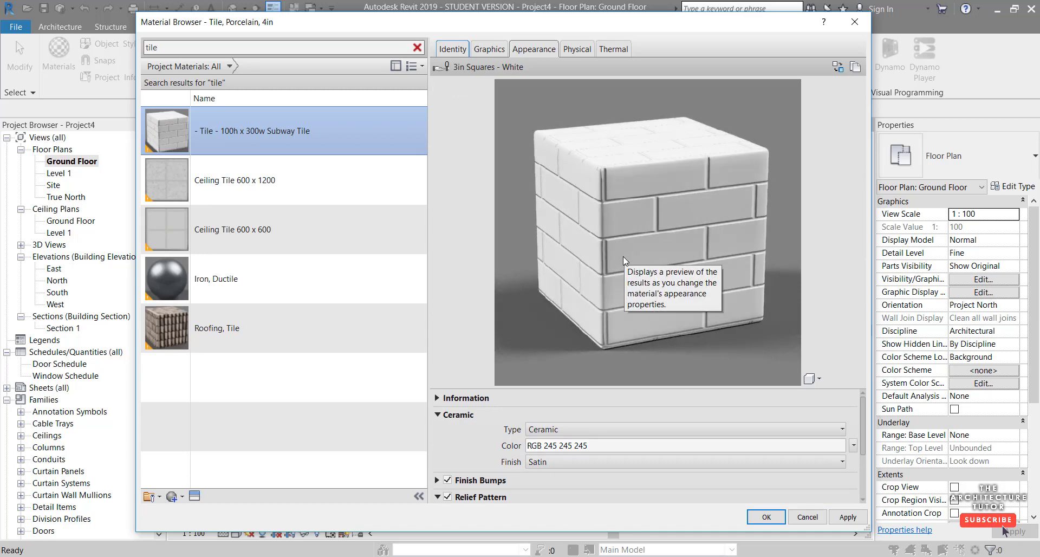
click(766, 517)
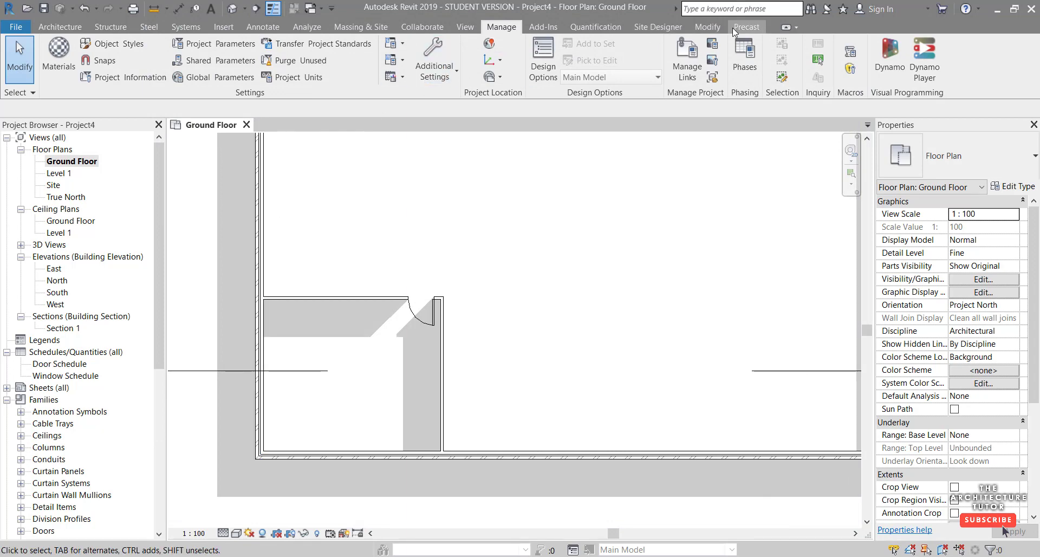
In the 3D view, filter a selection of the whole model down to the six walls.
click(232, 8)
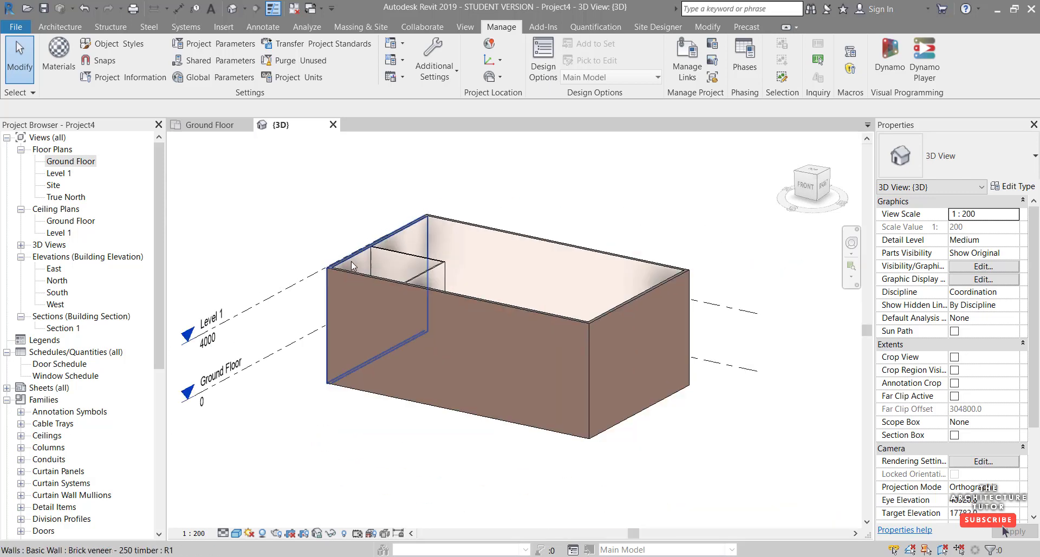
scroll(353, 265, down, 1)
drag(299, 173, 642, 440)
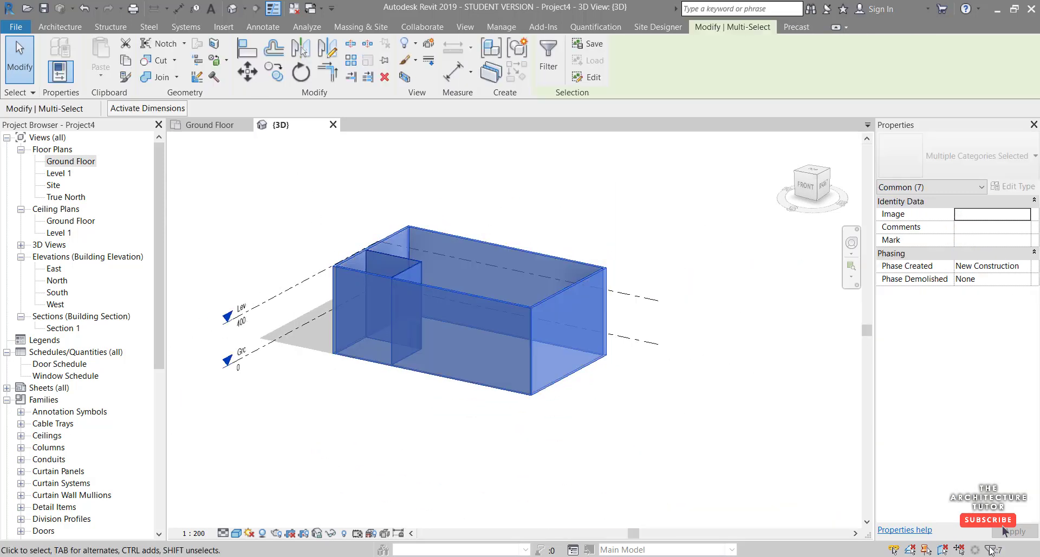
click(993, 550)
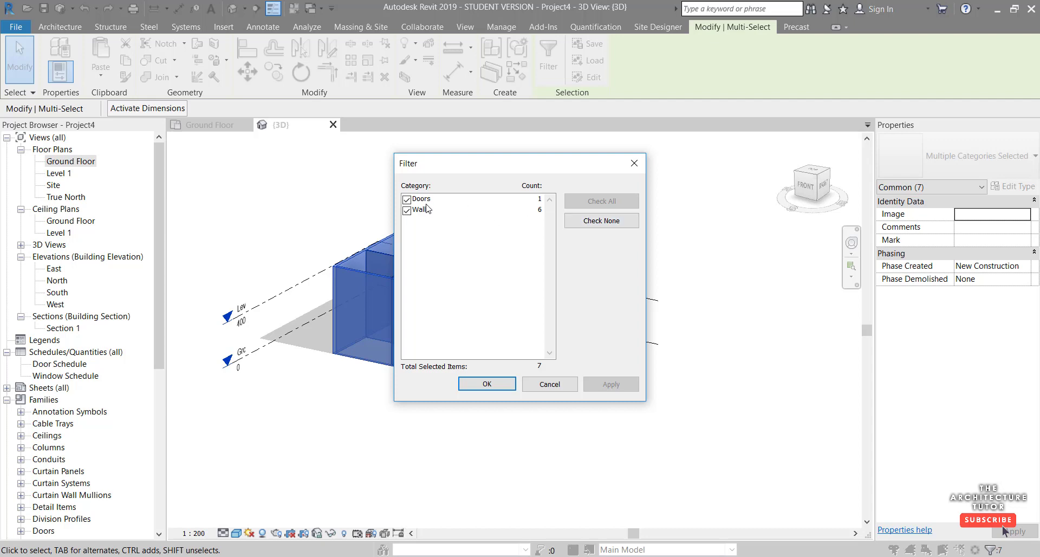
click(407, 199)
click(487, 384)
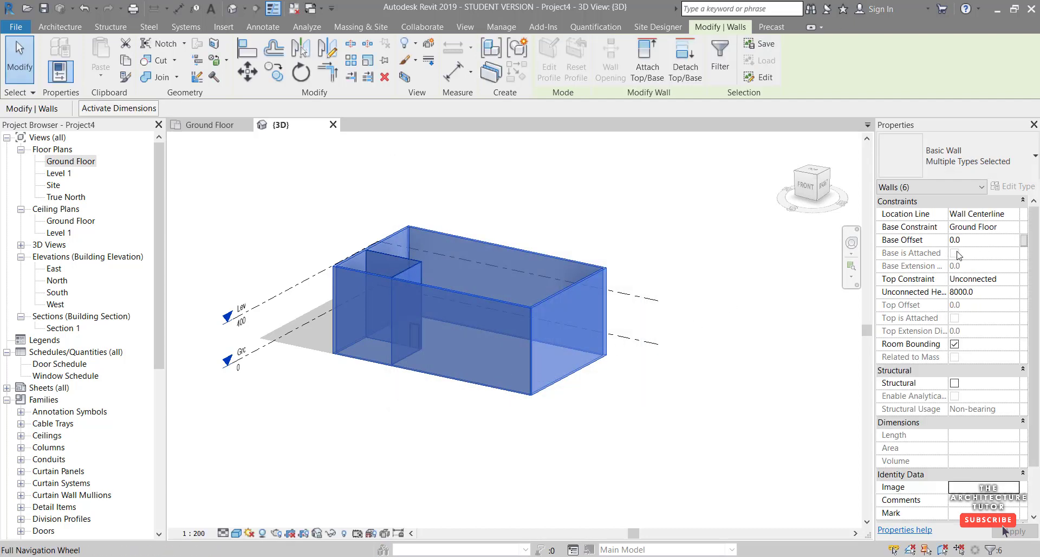
Set the walls' Top Constraint to 'Up to level: Level 1' and apply it.
click(1013, 279)
click(988, 319)
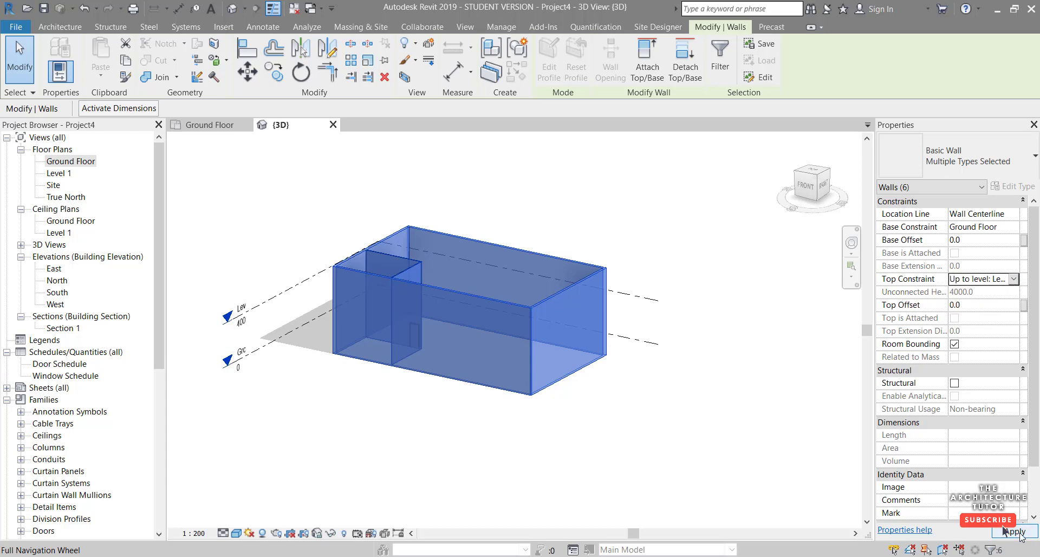
click(1005, 532)
click(588, 399)
scroll(362, 290, up, 5)
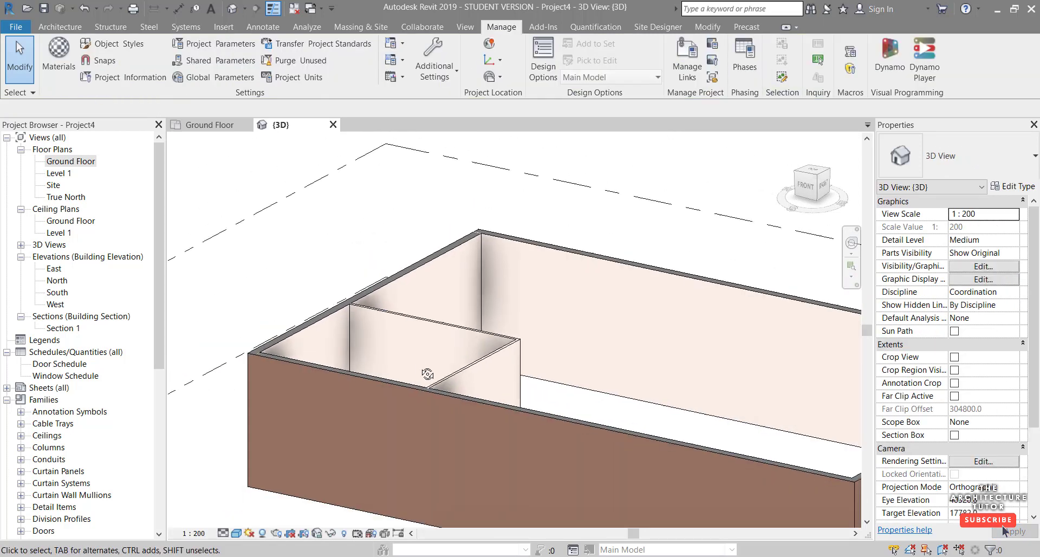
middle_drag(411, 269, 458, 397)
scroll(456, 396, up, 2)
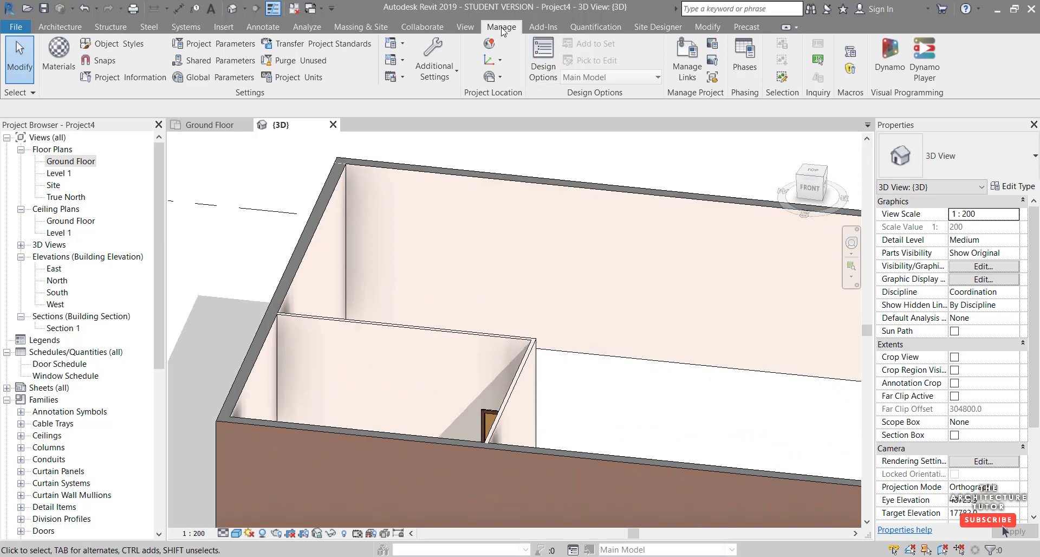
Paint the small room's inner wall face with the Subway Tile material.
click(708, 26)
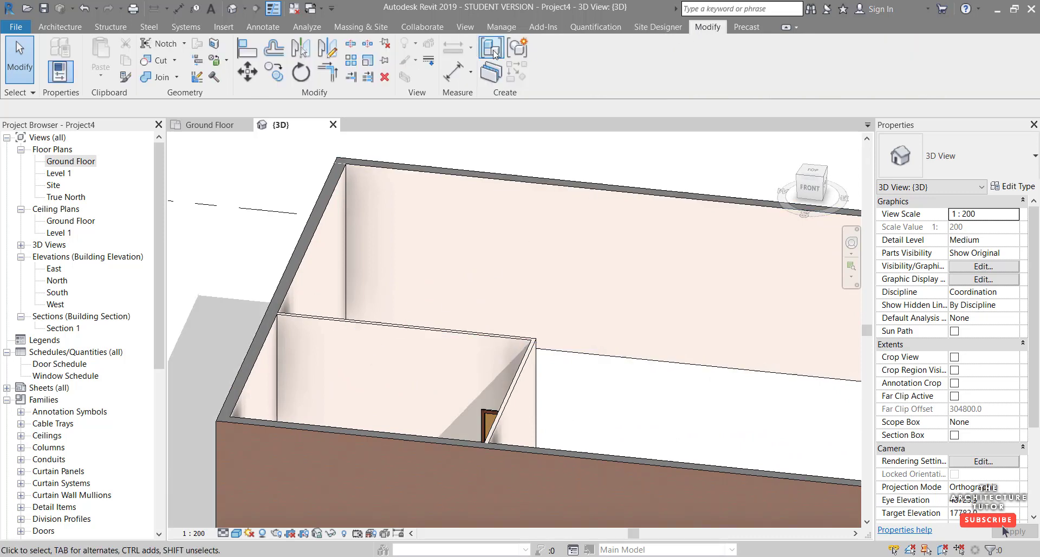
click(226, 60)
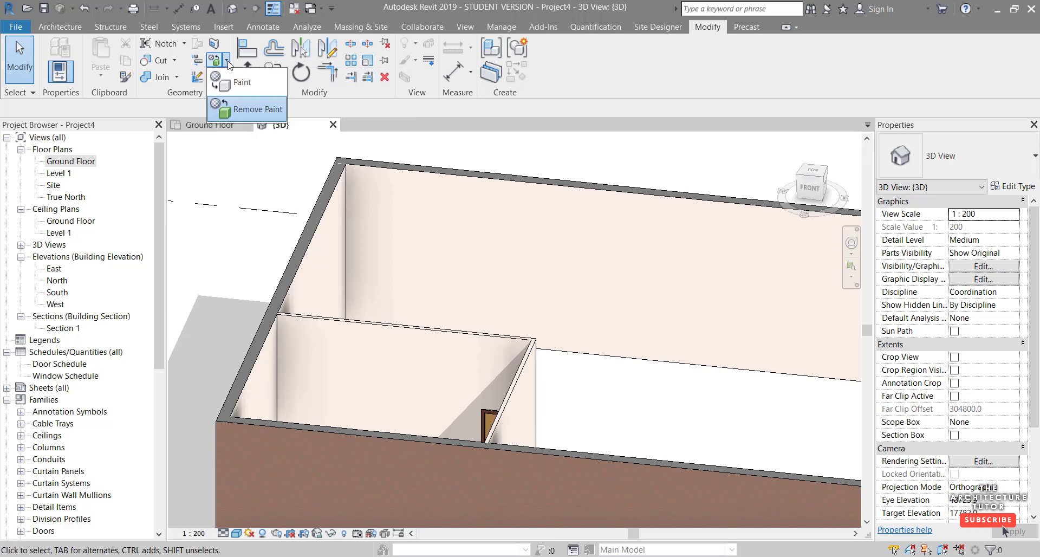
click(230, 85)
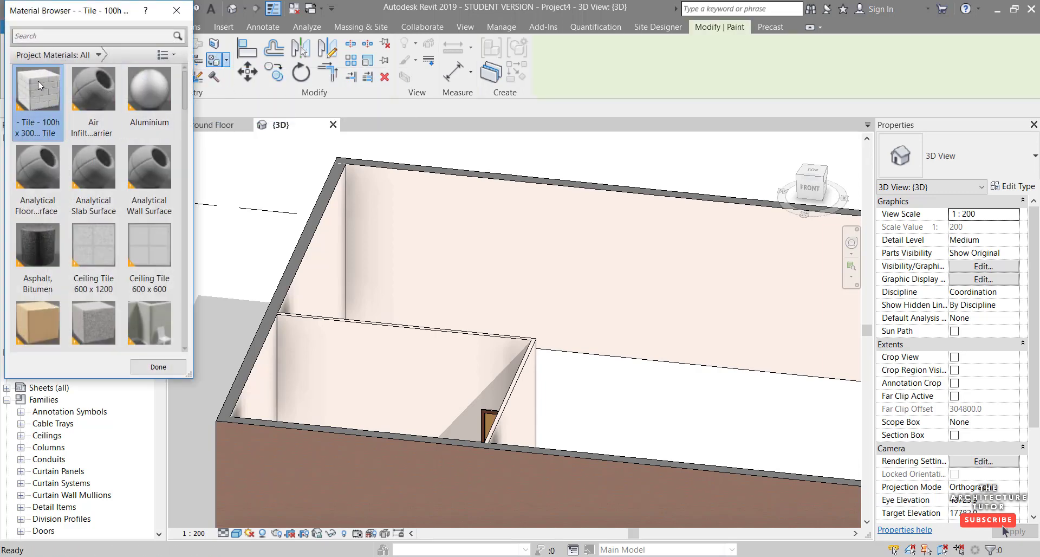
click(336, 333)
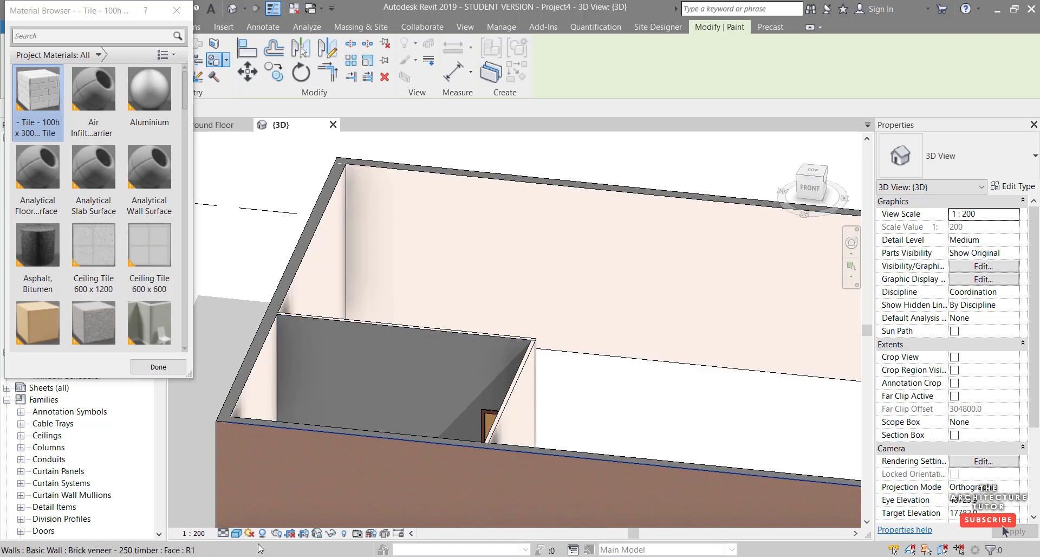
Switch to Hidden Line style and paint the long back wall face with subway tile.
click(236, 534)
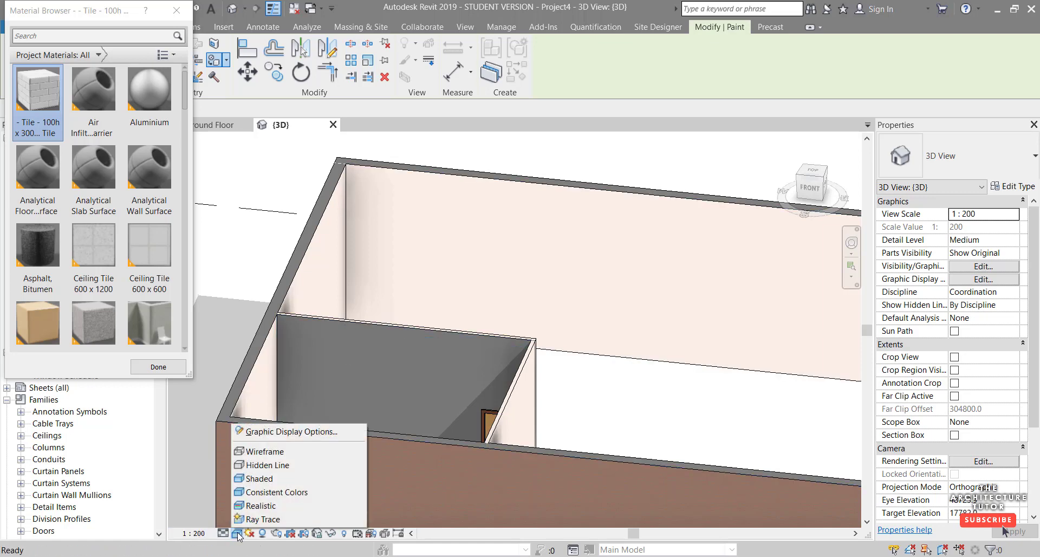
click(267, 466)
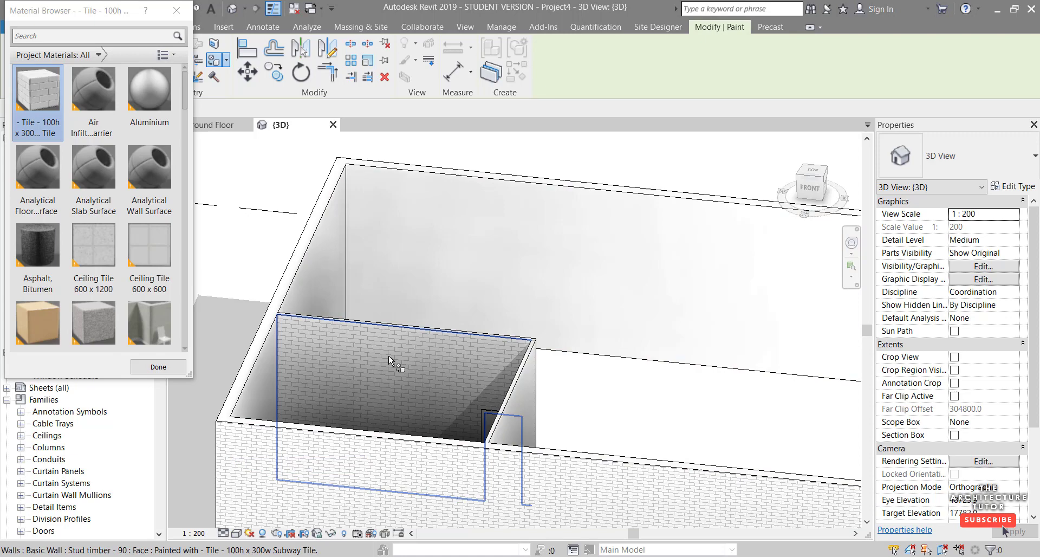
mouse_move(321, 382)
shift+middle_down()
mouse_move(418, 409)
mouse_move(345, 251)
mouse_move(494, 287)
mouse_move(383, 374)
mouse_move(430, 538)
shift+middle_up()
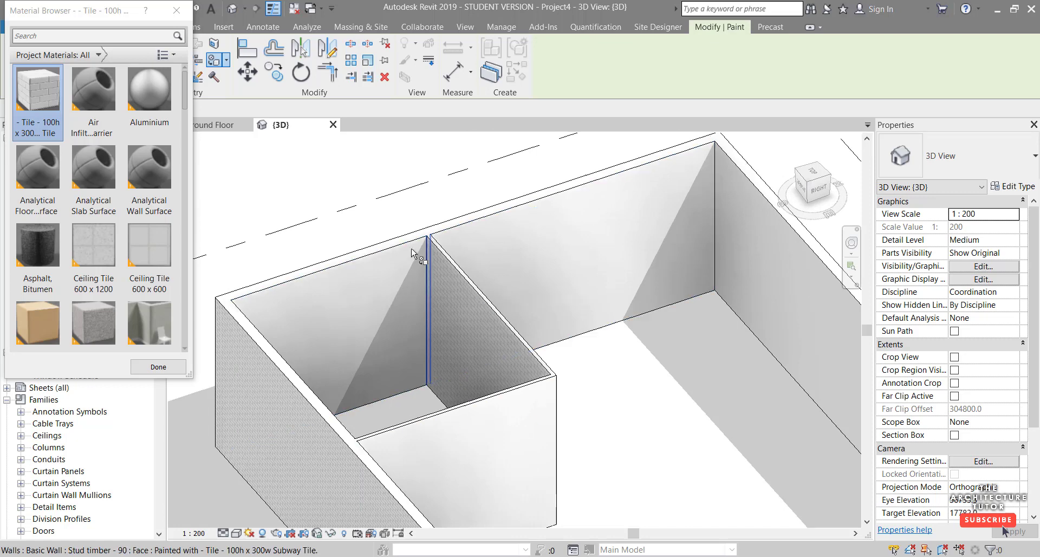
click(381, 266)
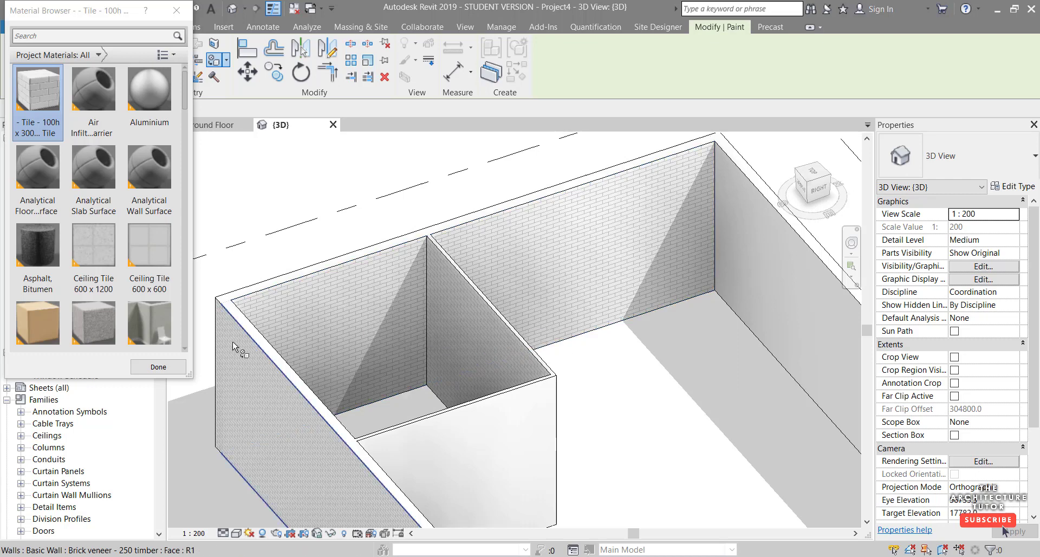
click(157, 366)
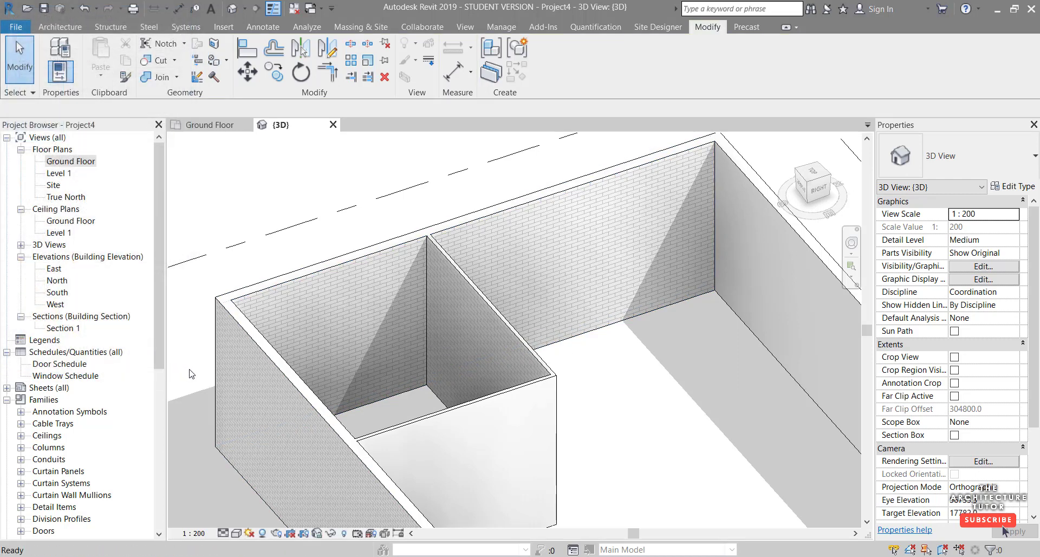
Undo the back wall's tile paint and split its face along the partition's corner edge.
key(ctrl+z)
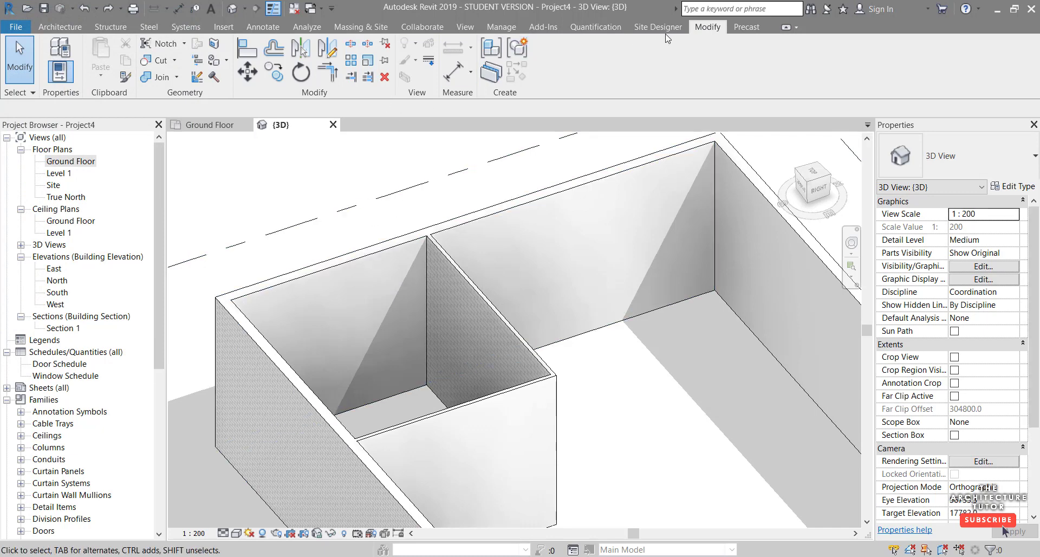
click(214, 46)
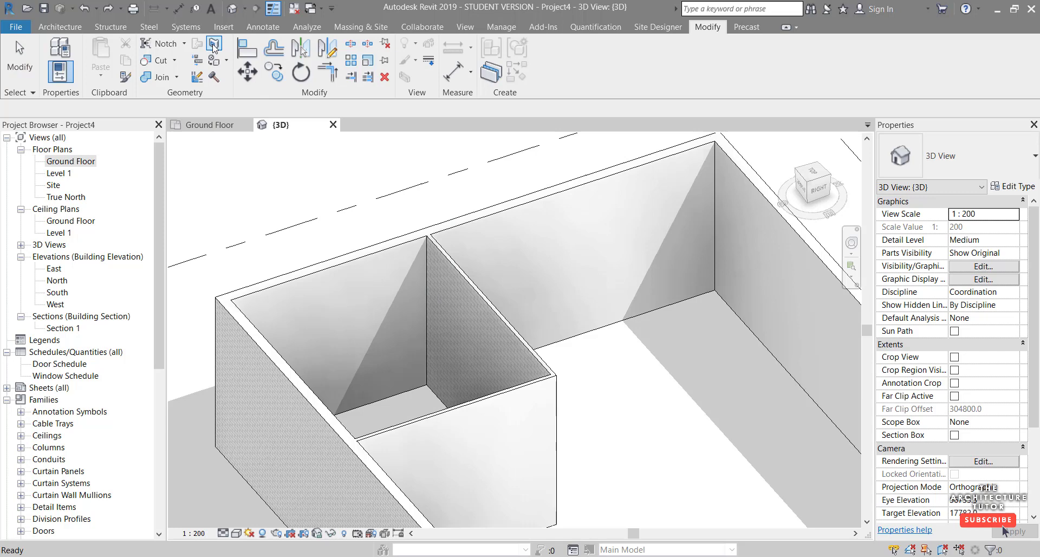
click(337, 275)
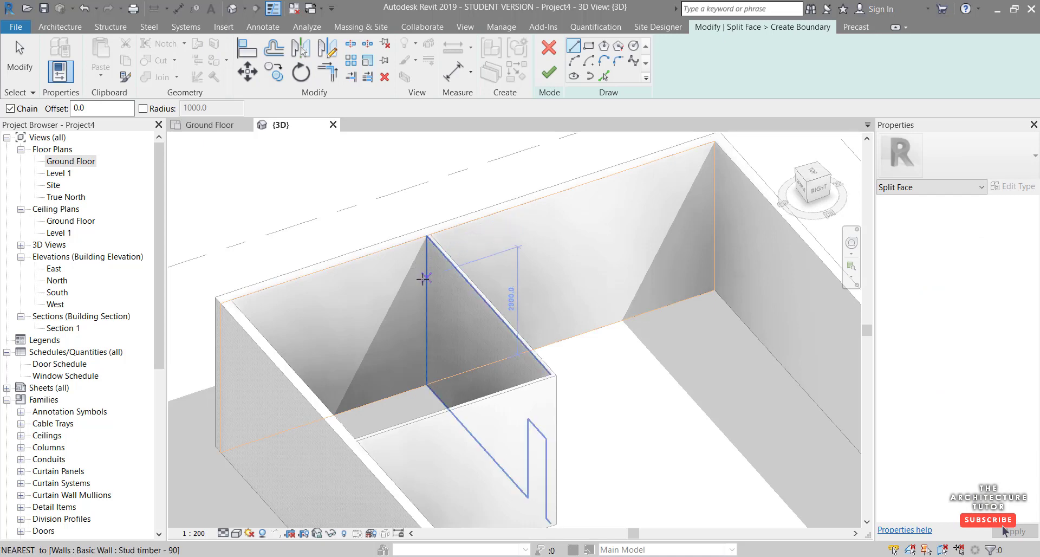
click(604, 76)
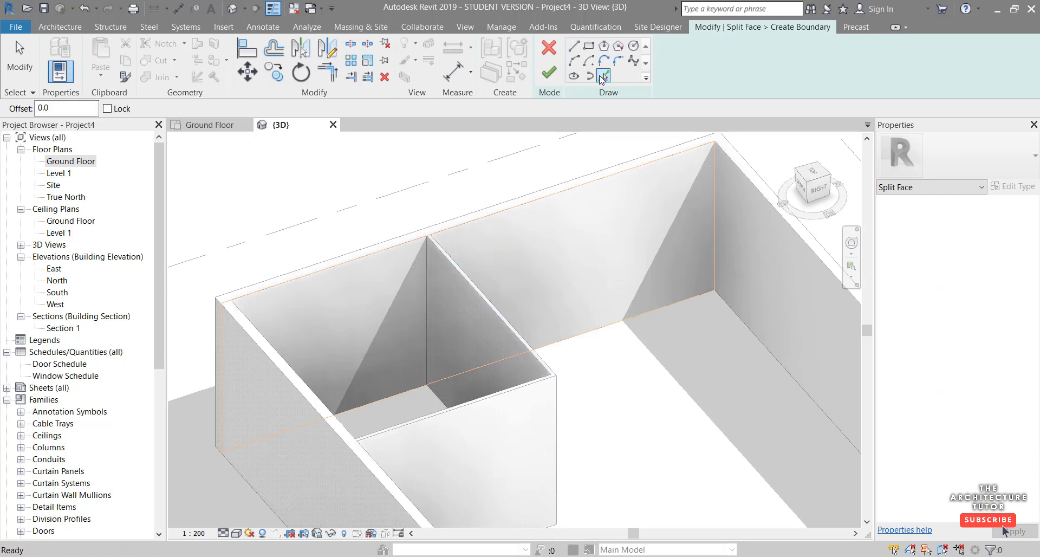
click(428, 261)
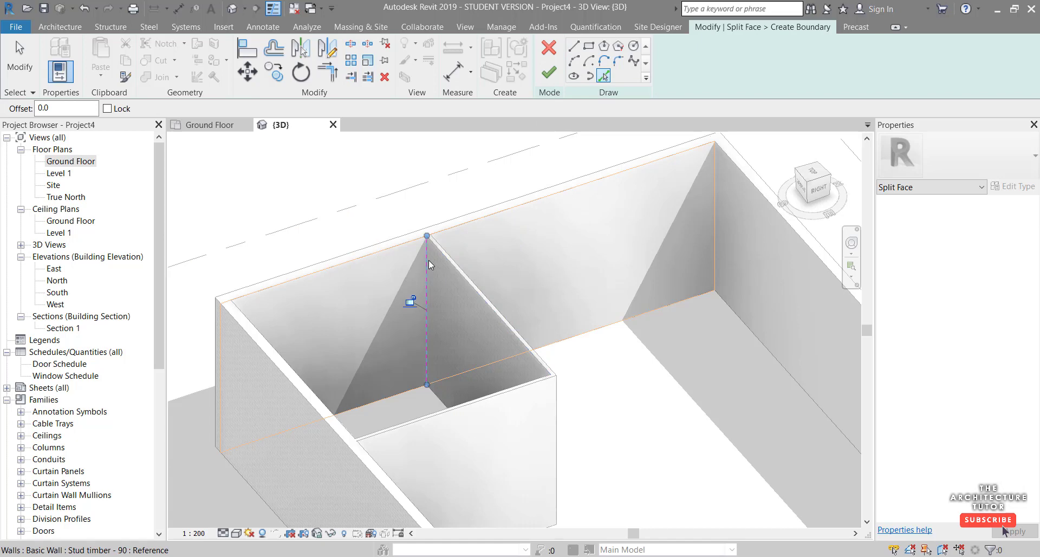
click(549, 72)
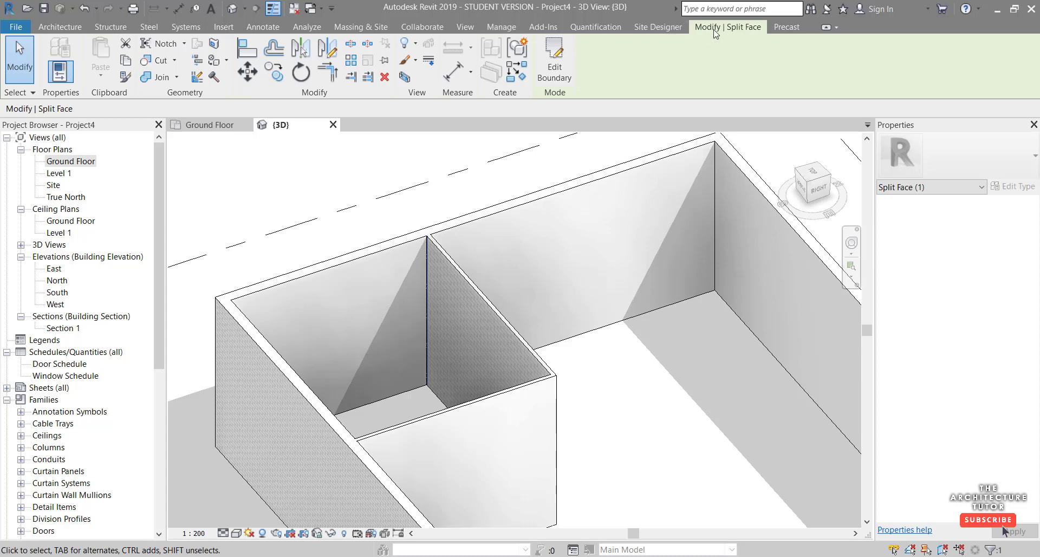
Paint the bathroom region of the split back wall face with Subway Tile.
click(214, 60)
click(61, 88)
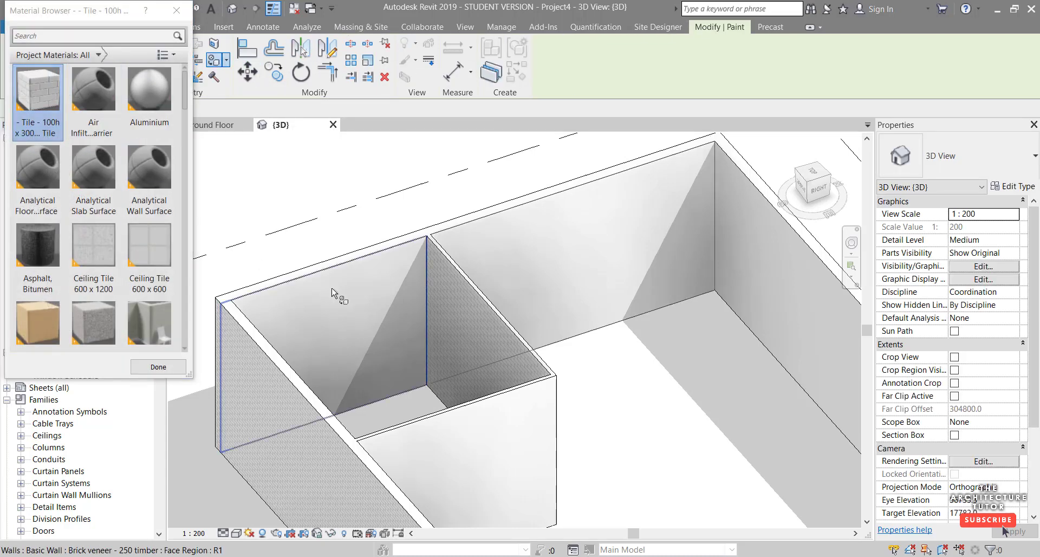
click(339, 300)
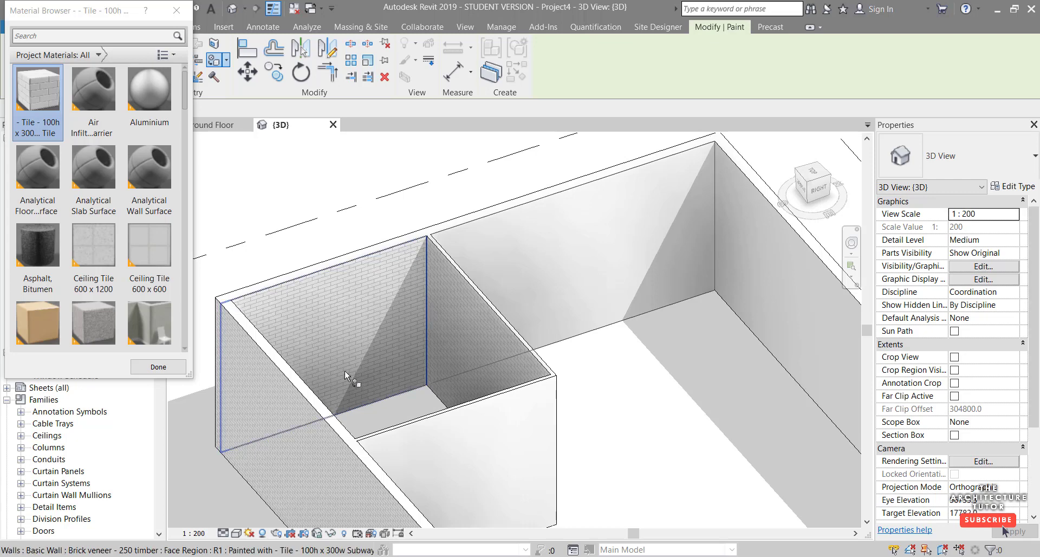
key(Escape)
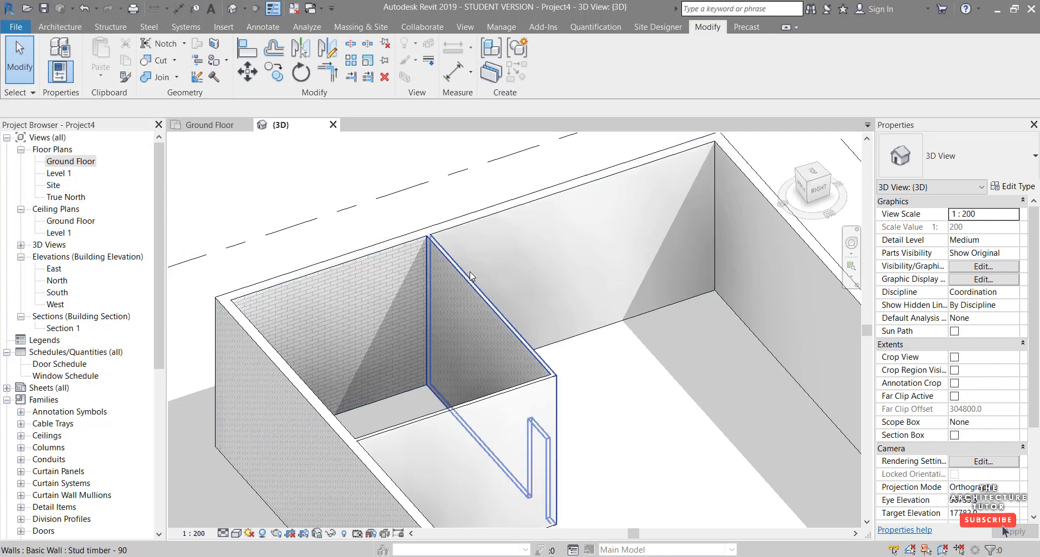
Orbit round to inspect the wall containing the door.
shift+middle_drag(474, 274, 493, 337)
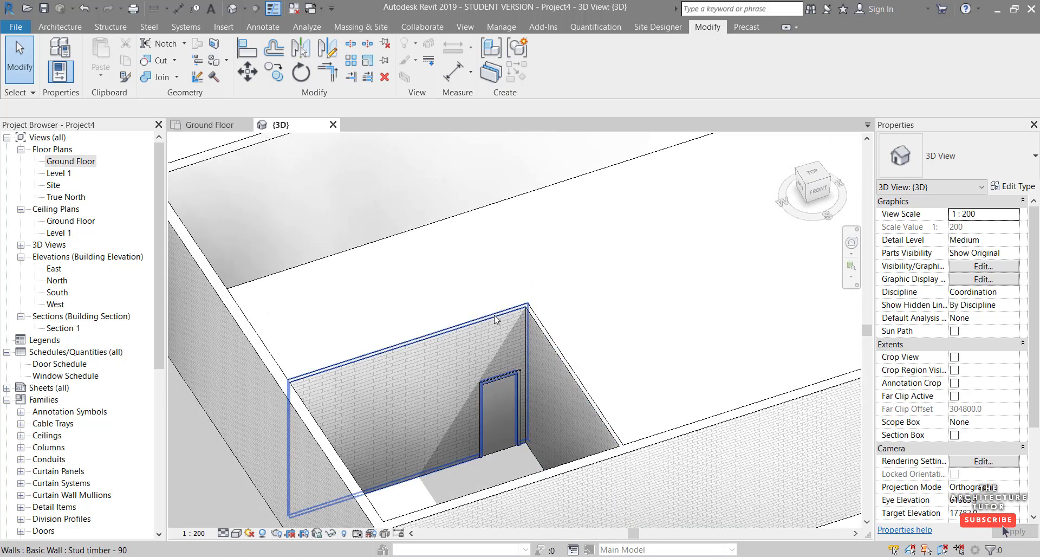
click(495, 320)
key(Escape)
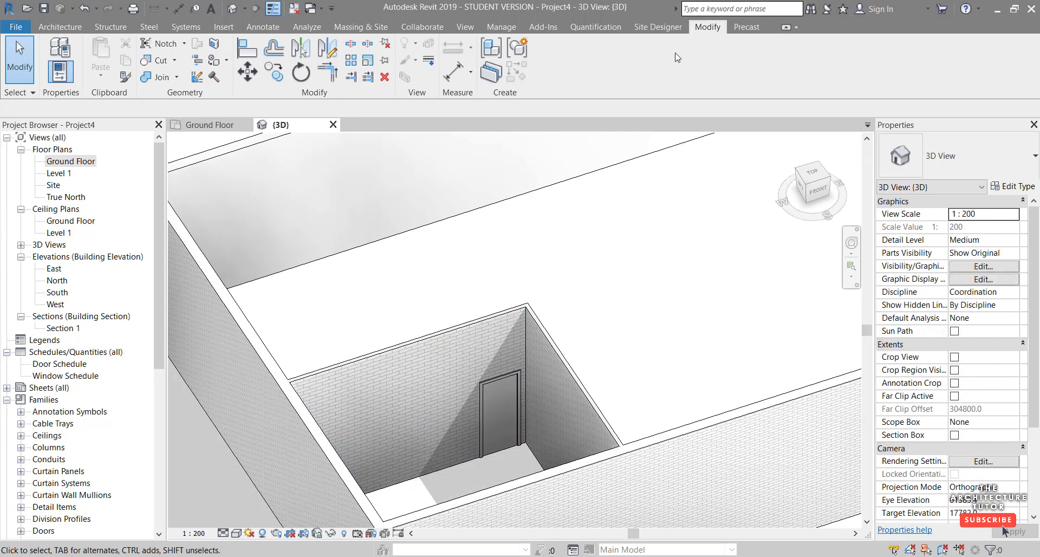
Remove the subway tile paint from the door wall's inner face, then select that wall.
click(227, 61)
click(237, 109)
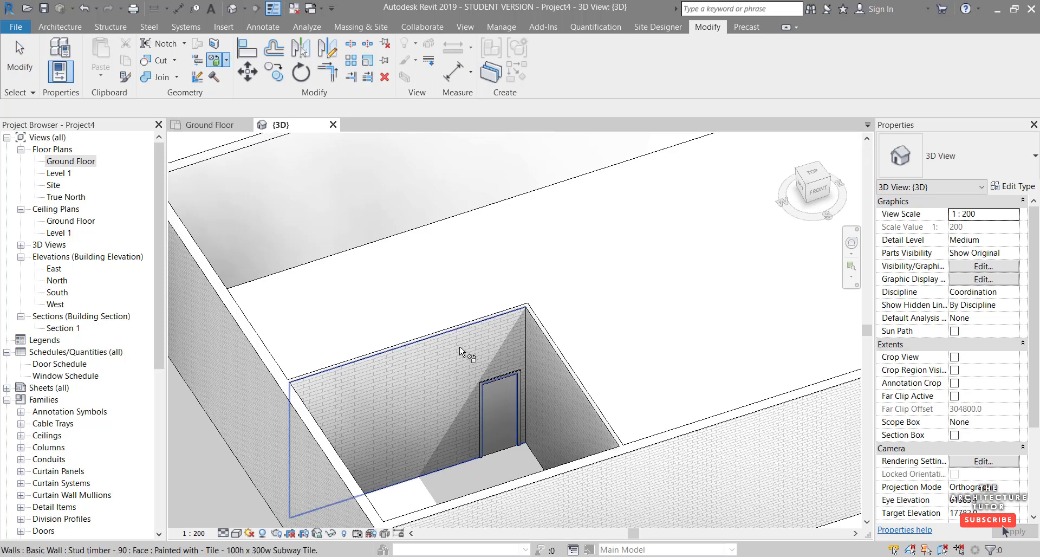
click(461, 351)
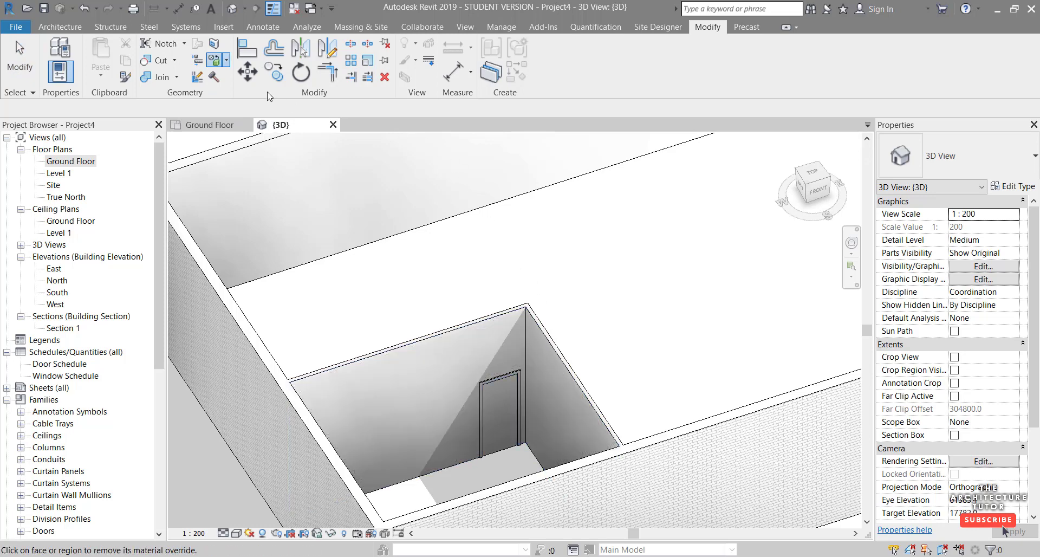
key(Escape)
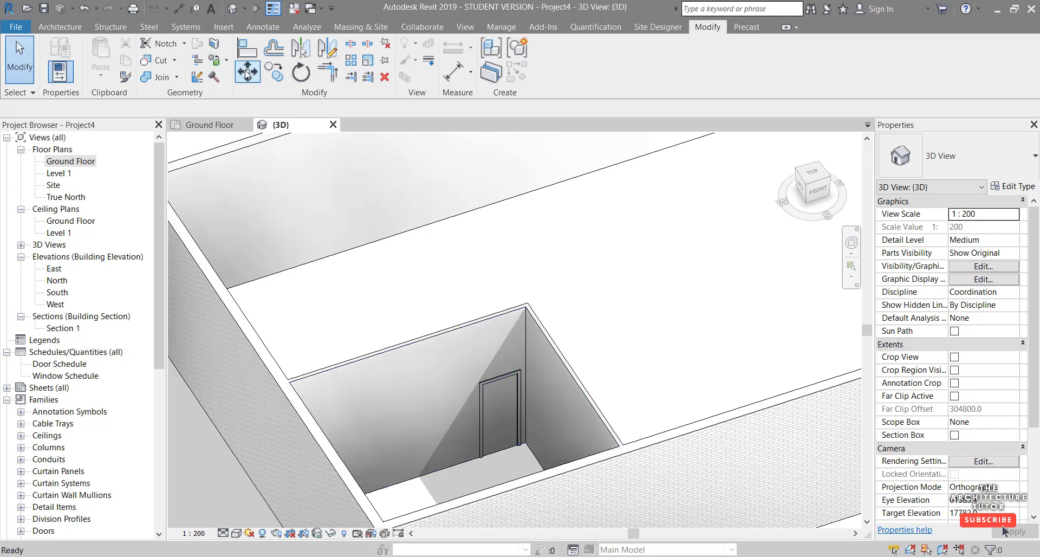
click(480, 327)
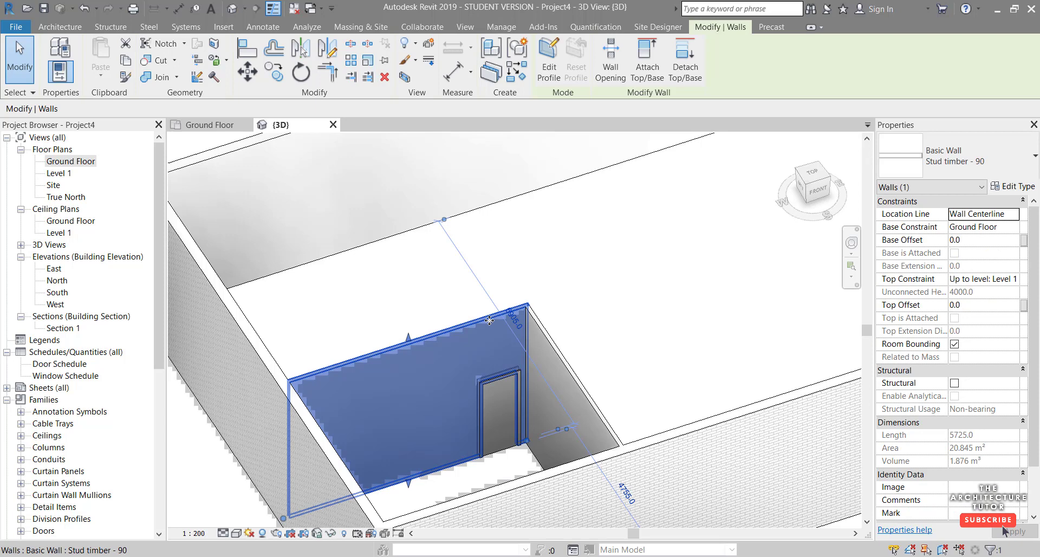
Duplicate the wall type as 'Stud timber - 90mm with 10mm Subway Tile Inside and 13mm Plasterboard Outside'.
click(1023, 188)
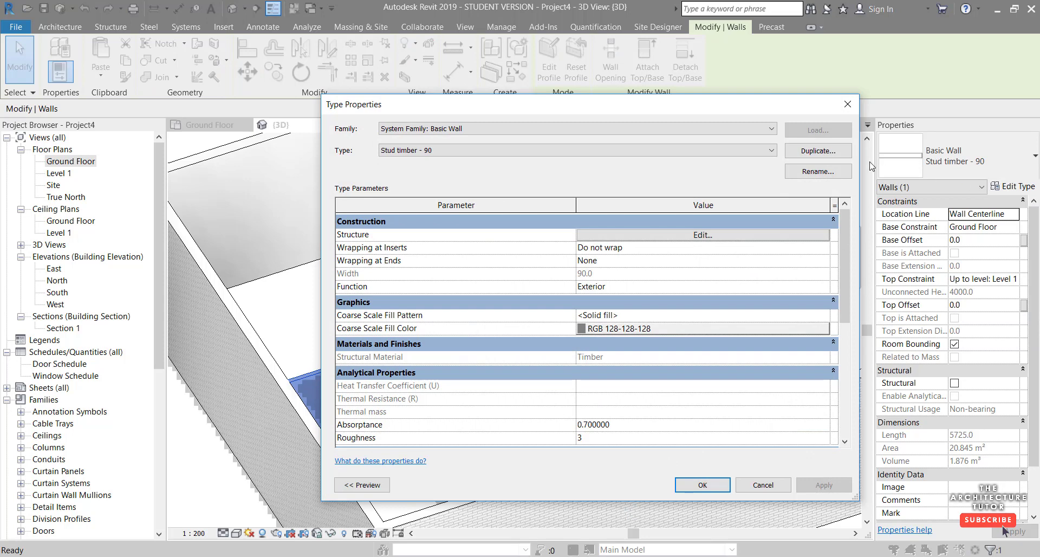
click(827, 151)
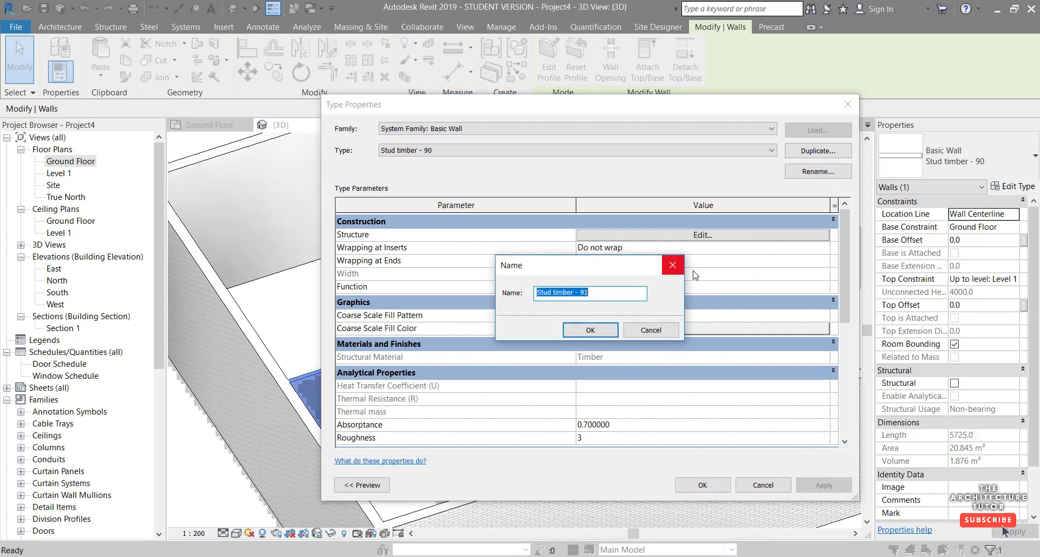
key(End)
key(BackSpace)
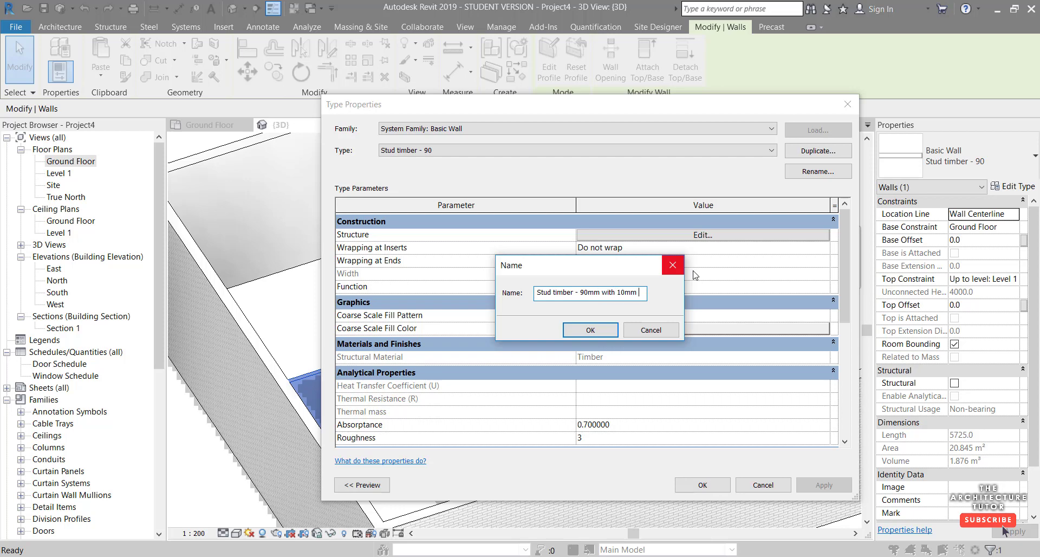
text(0mm with 10mm Subway Tile)
text( Inside and)
text( 13mm Plaster)
text(board Outsd)
text(ide)
key(Return)
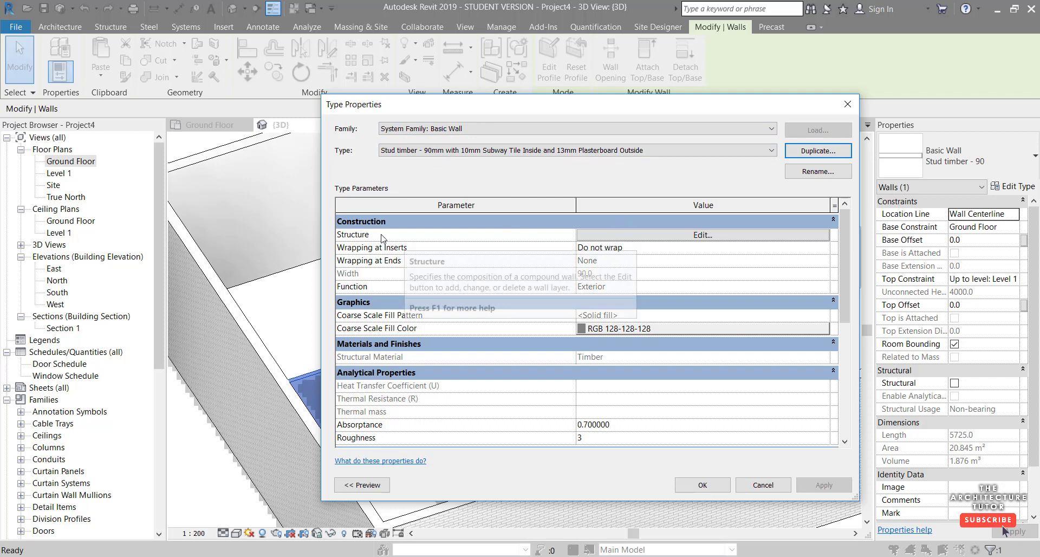
Add a 10 mm Subway Tile Finish 1 layer on the interior side of the wall structure.
click(679, 236)
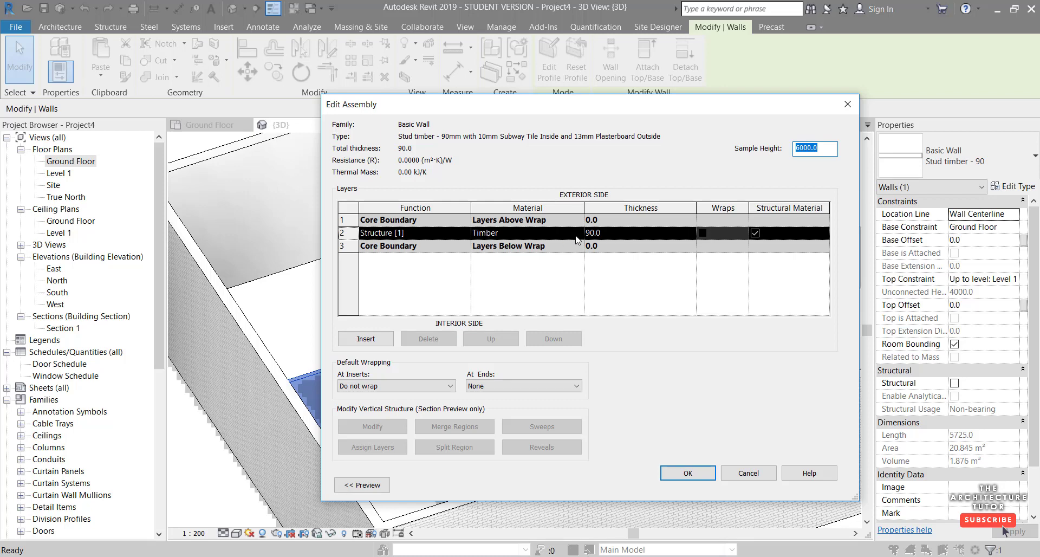
click(384, 341)
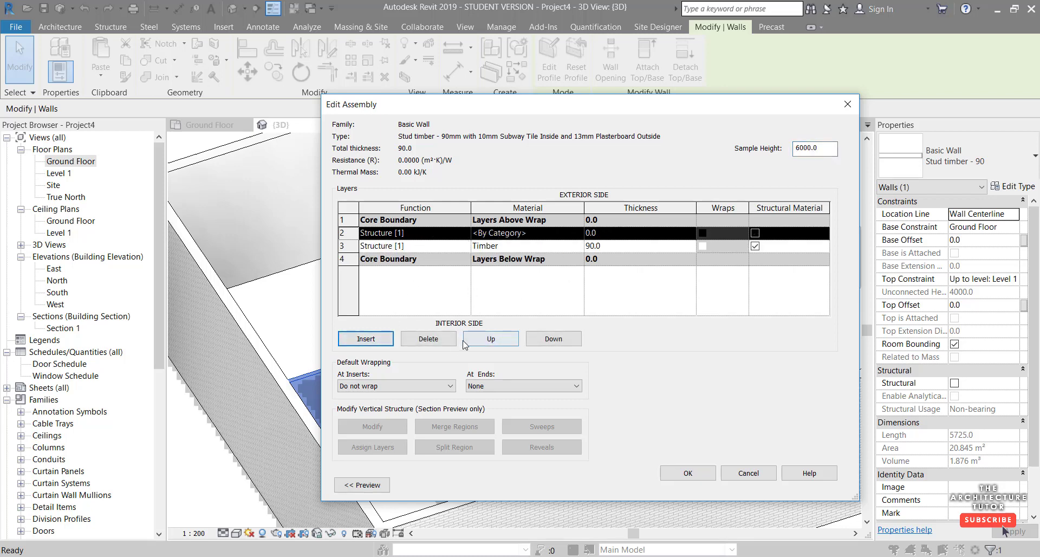
click(553, 339)
click(553, 339)
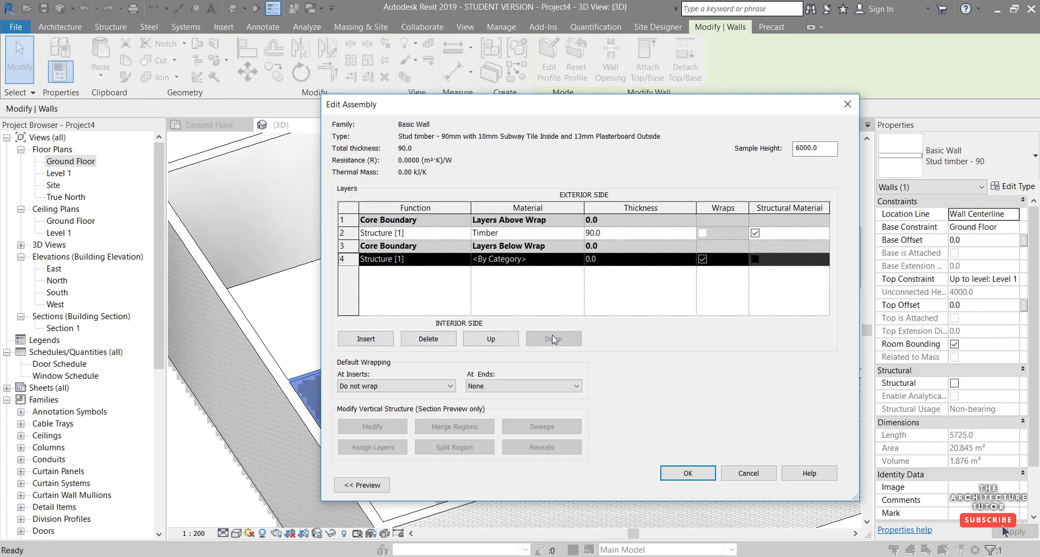
click(459, 259)
click(390, 304)
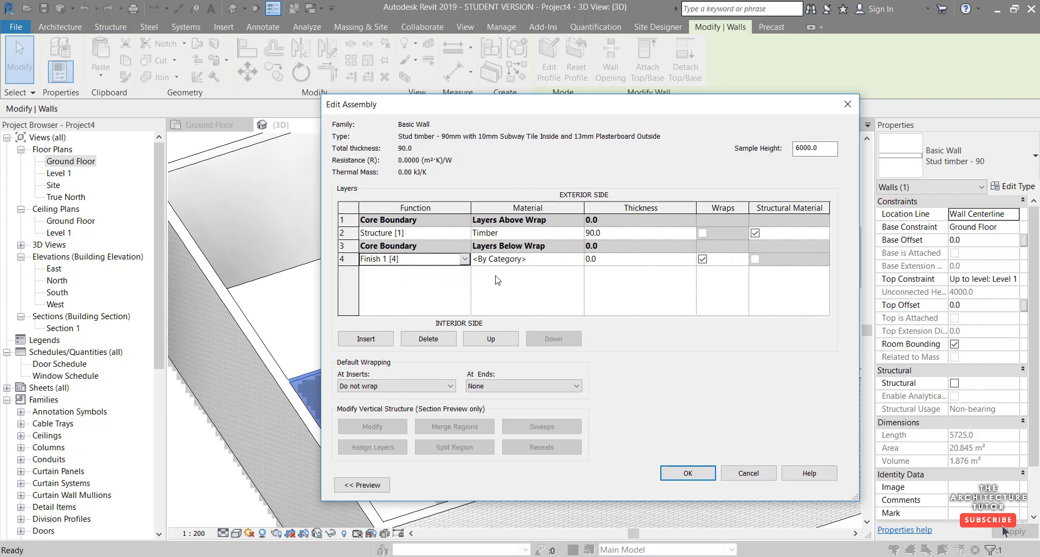
click(577, 259)
click(578, 259)
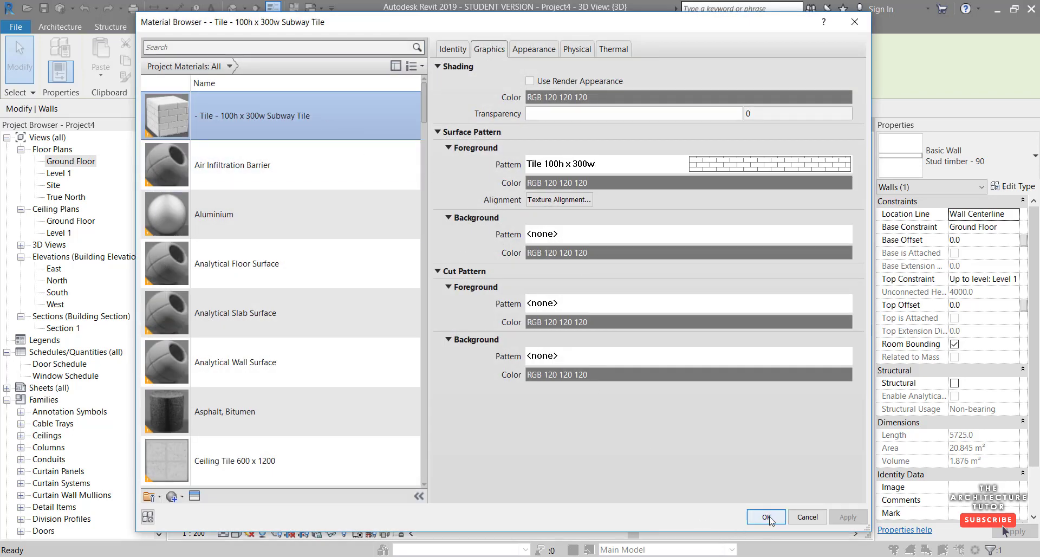
click(766, 517)
click(636, 260)
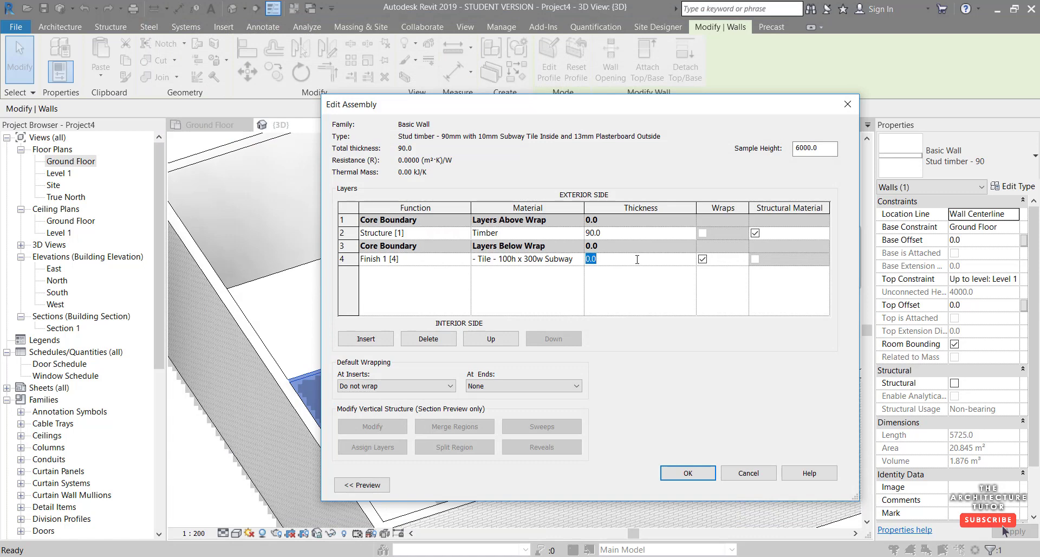
text(10)
key(Tab)
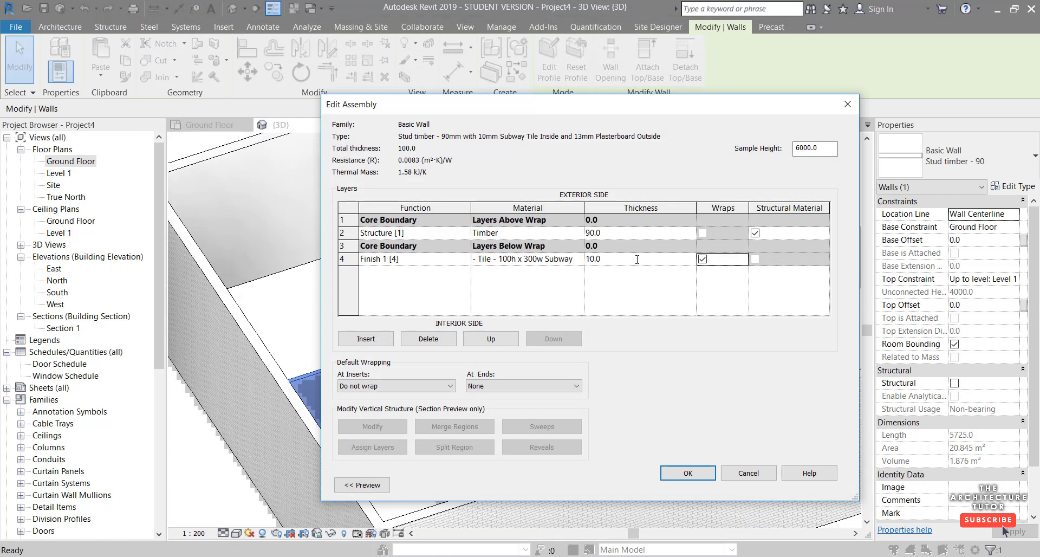
Add a 13 mm Gypsum Wall Board Finish 1 layer on the exterior face and confirm the structure.
click(368, 341)
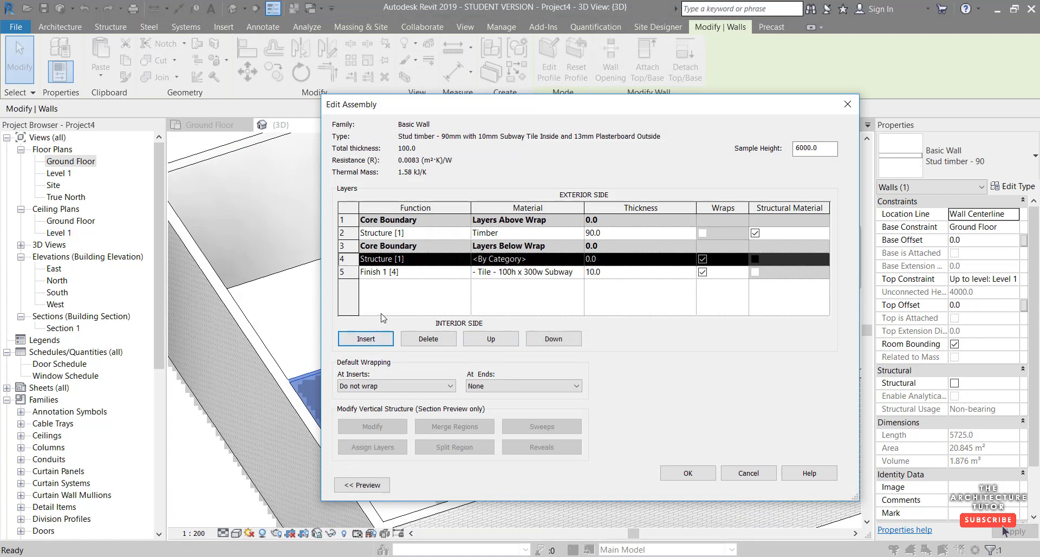
click(499, 340)
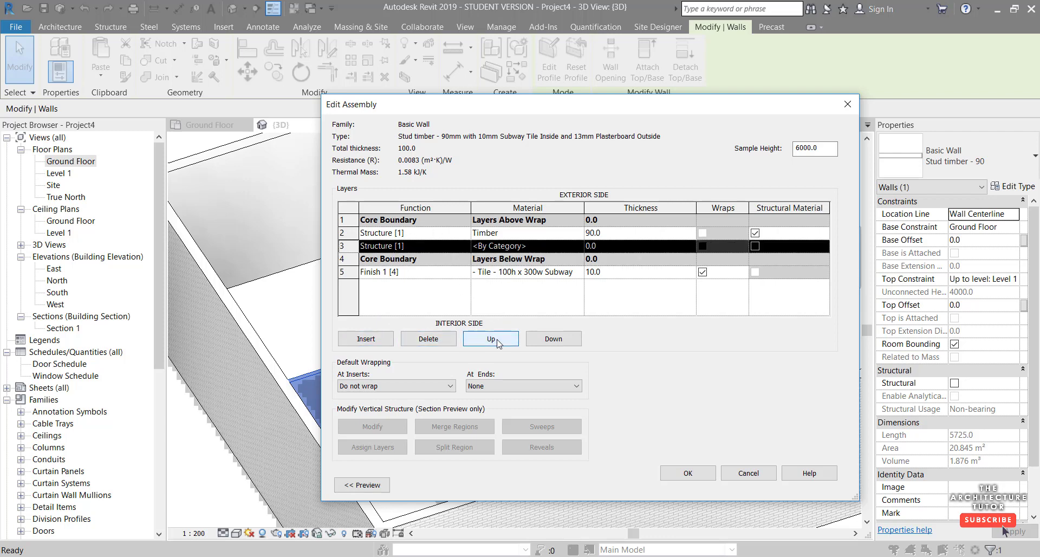
click(501, 343)
click(503, 343)
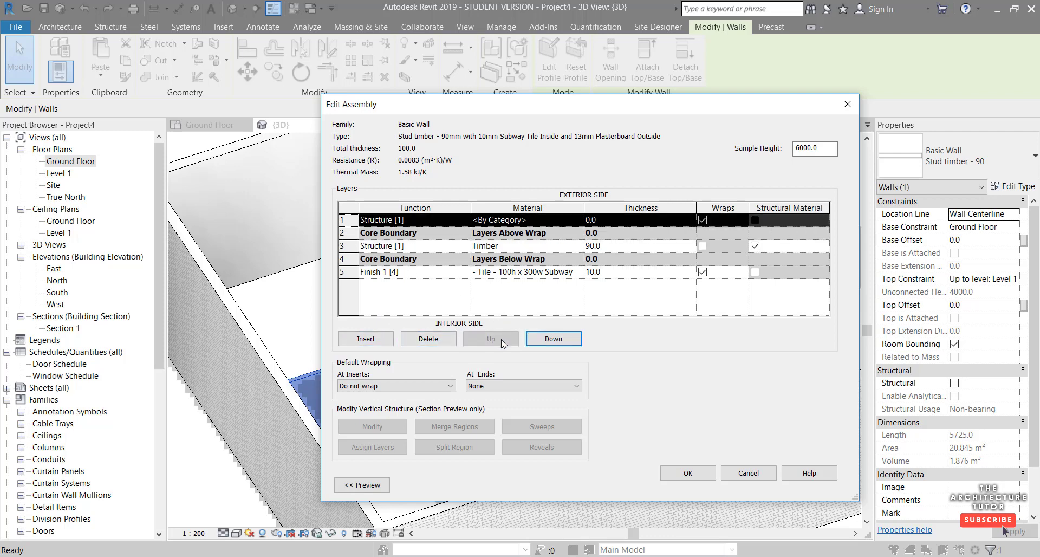
click(463, 222)
click(398, 265)
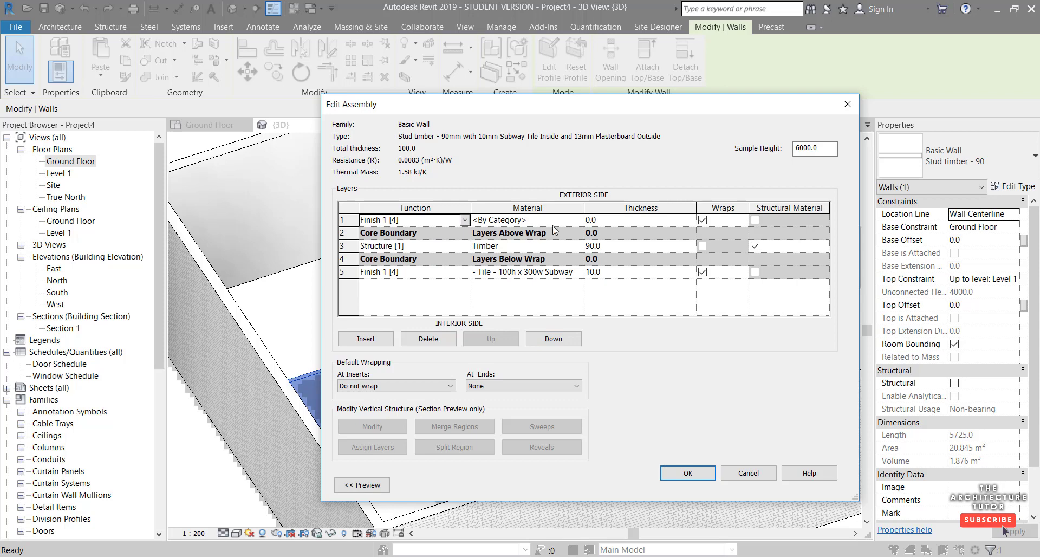
click(574, 220)
click(578, 220)
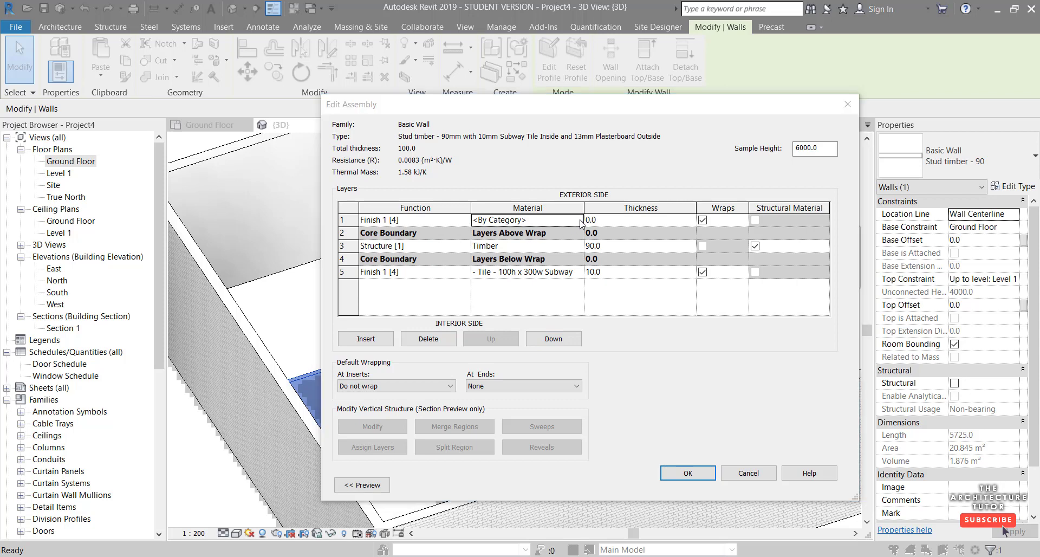
text(plaster)
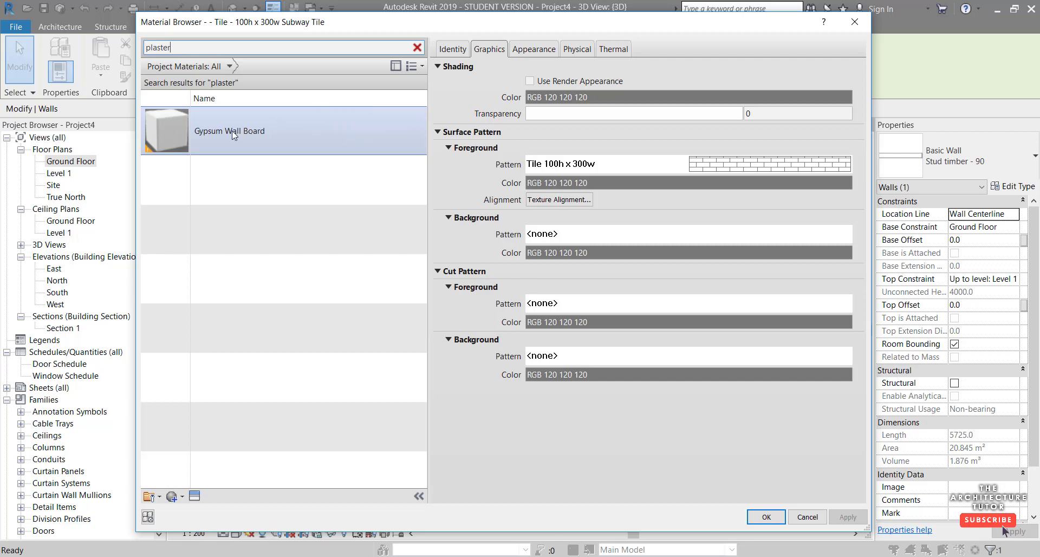
click(264, 142)
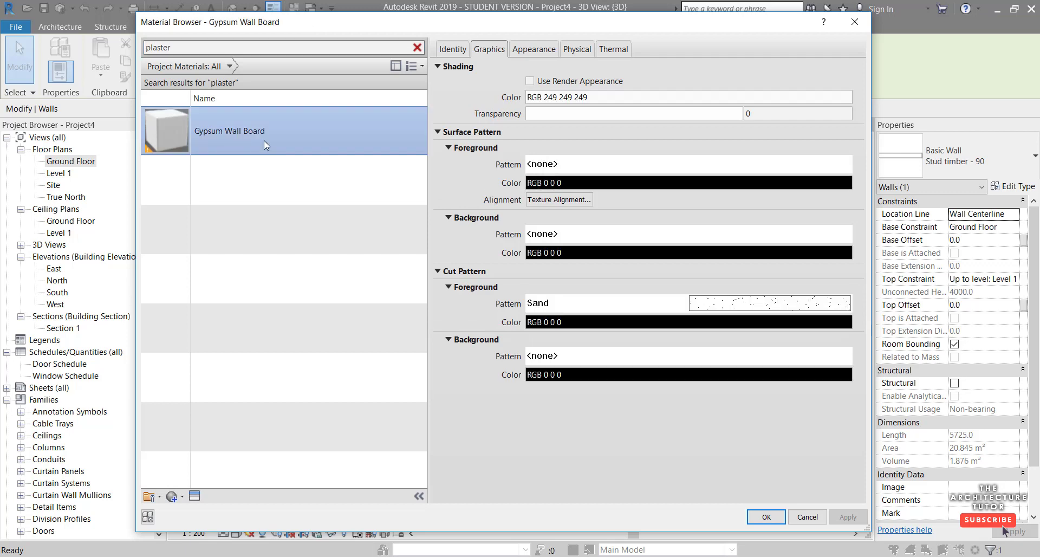
click(767, 517)
click(630, 221)
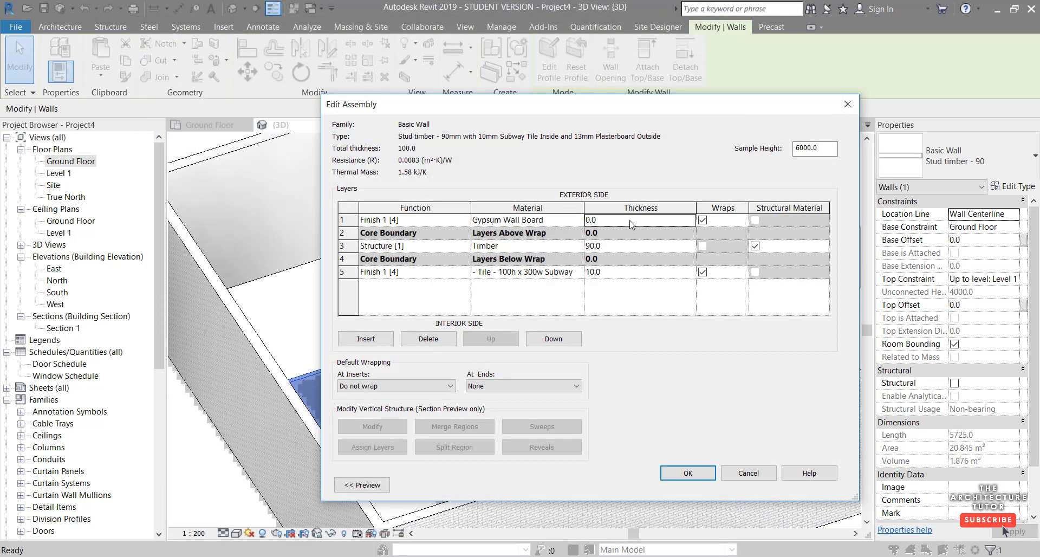
text(13)
key(Tab)
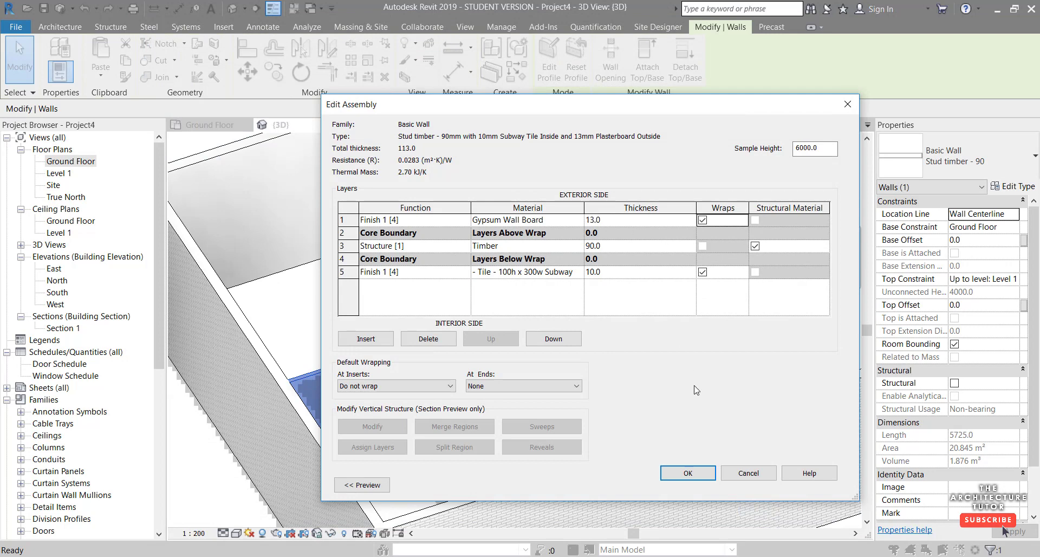
click(687, 474)
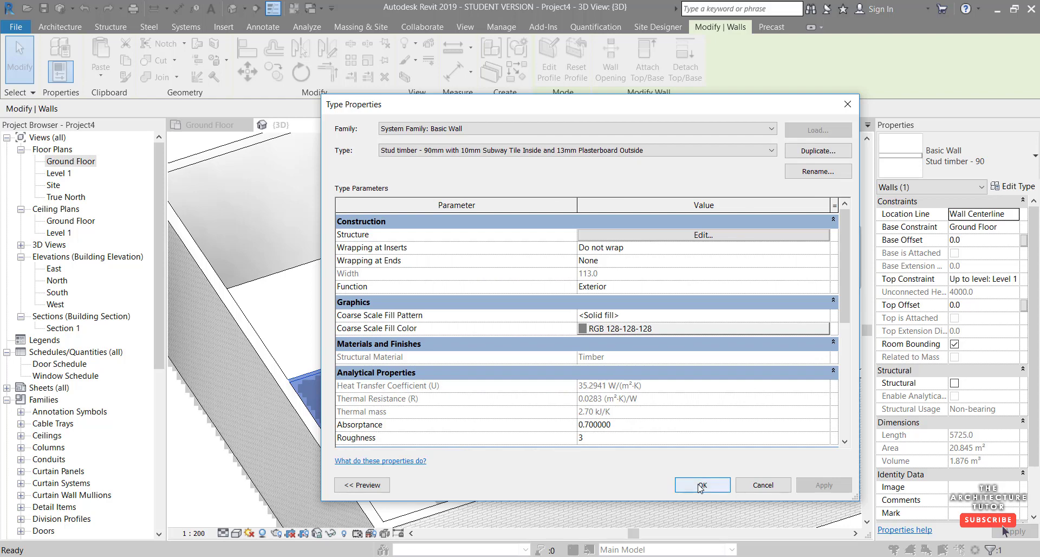
Confirm the tiled wall type and orbit the 3D view to inspect the wall's tiled inner face.
click(698, 480)
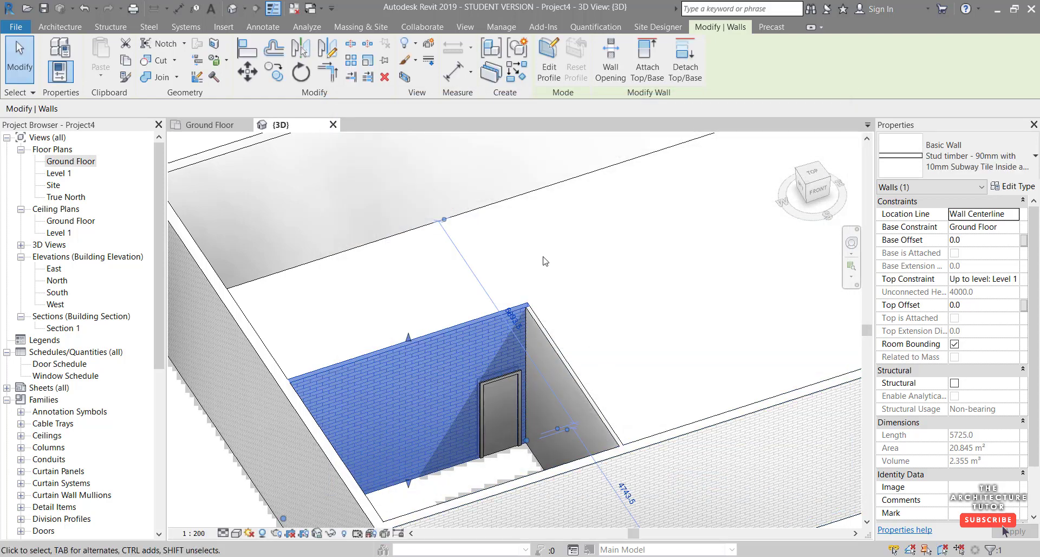
click(469, 310)
scroll(431, 347, up, 5)
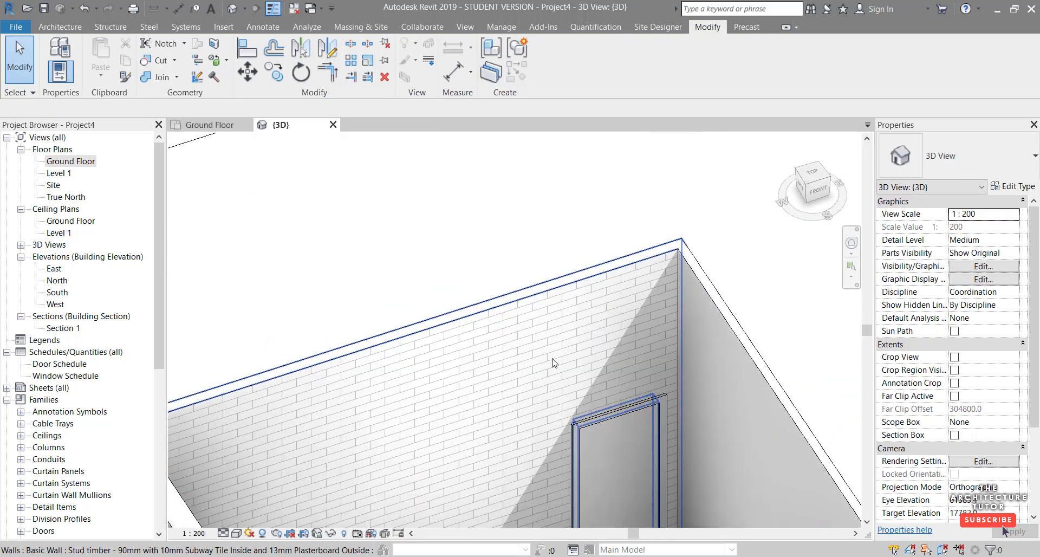
shift+middle_drag(554, 362, 651, 355)
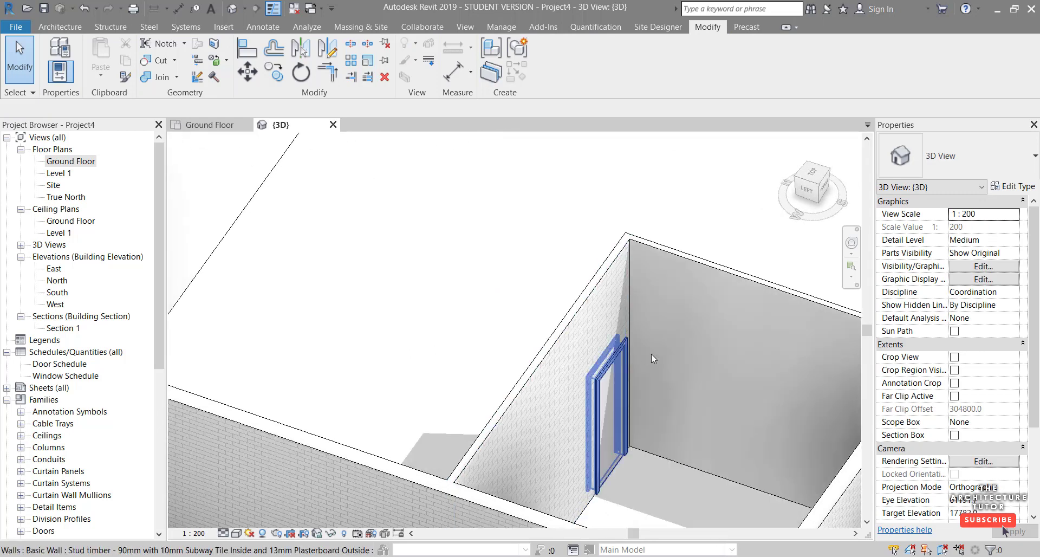
scroll(613, 276, up, 3)
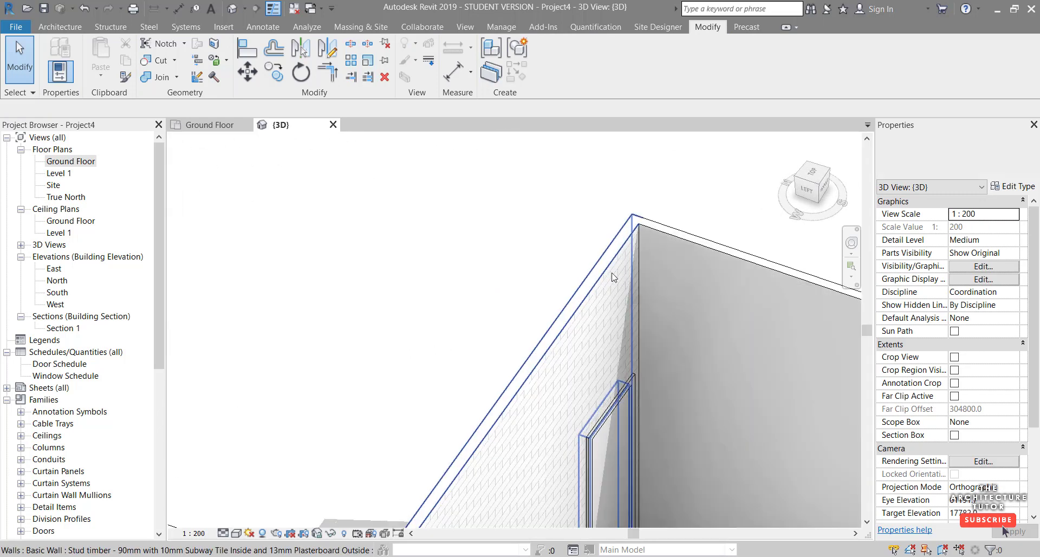
click(613, 277)
middle_drag(613, 277, 441, 230)
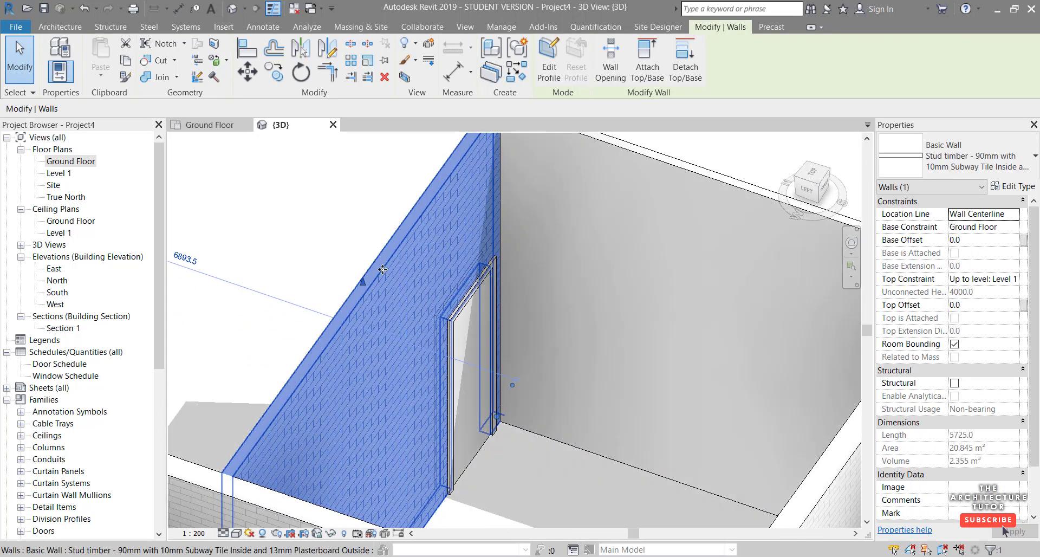
scroll(427, 266, up, 5)
key(Escape)
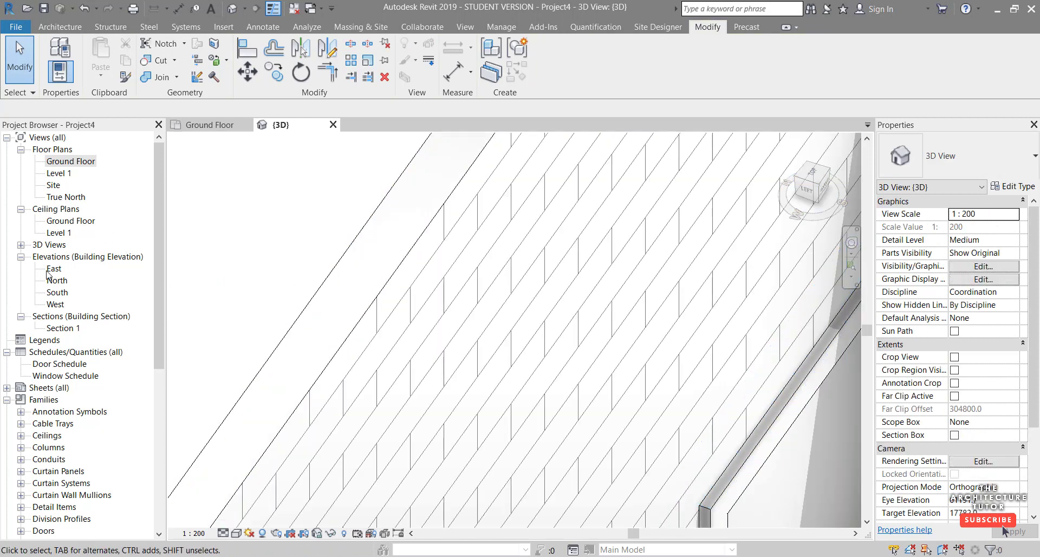
Open the Ground Floor plan and zoom in on the door at the wall corner.
click(55, 162)
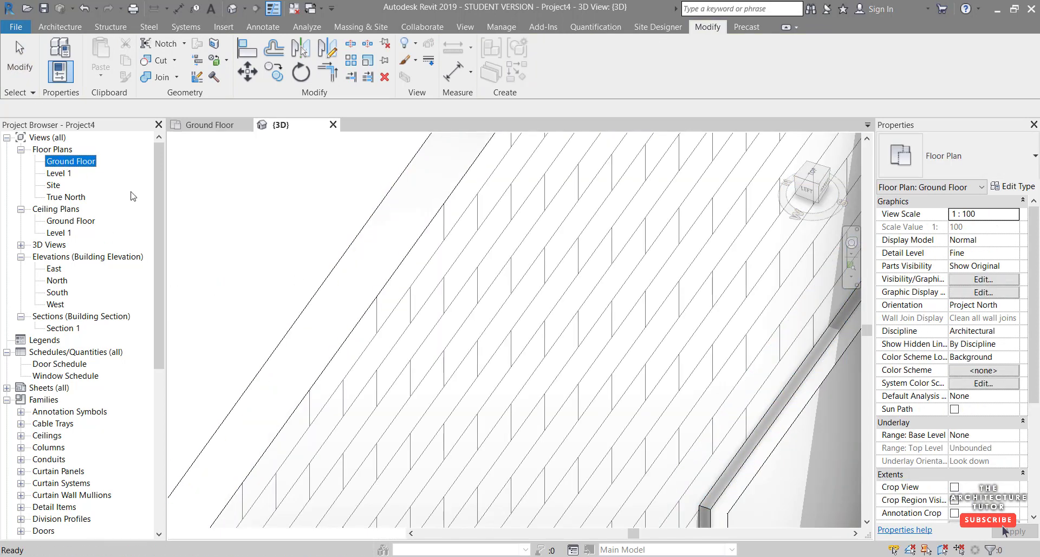
scroll(301, 304, up, 4)
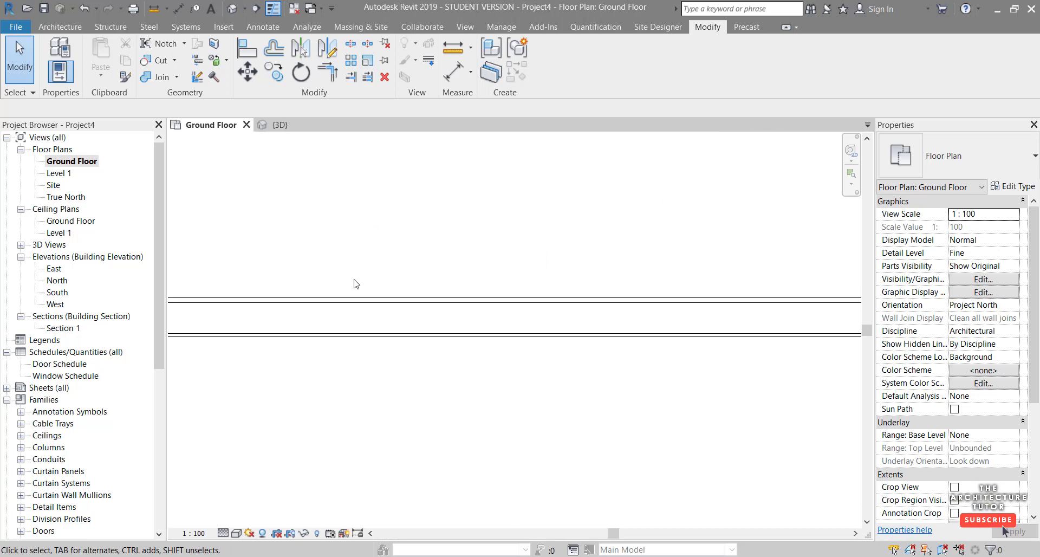
scroll(356, 283, up, 2)
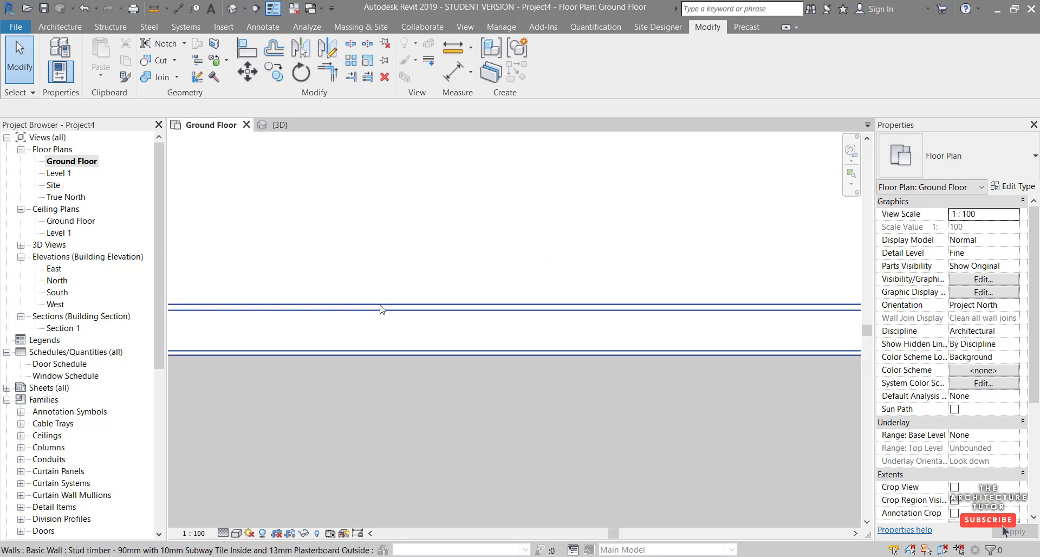
scroll(383, 356, down, 3)
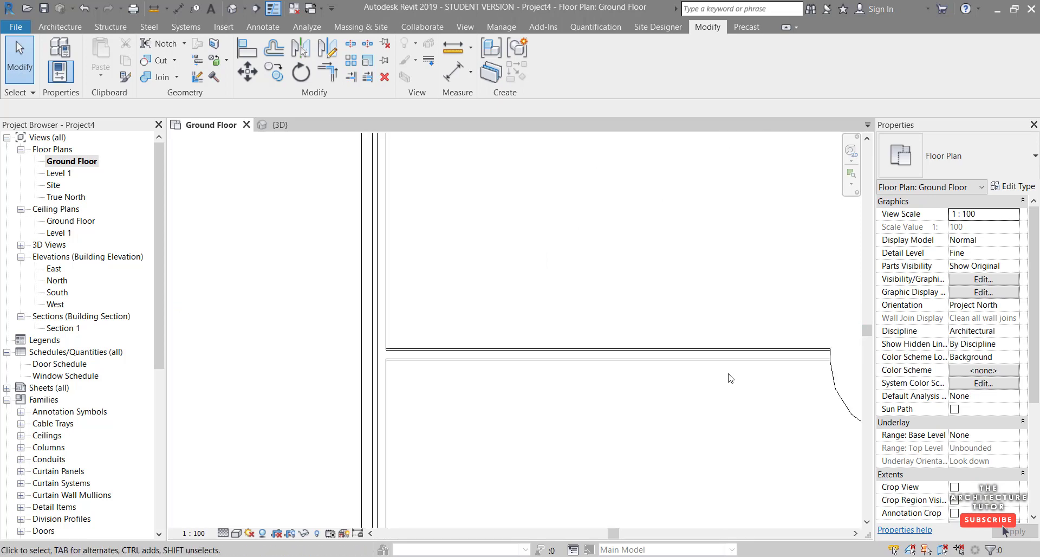
middle_drag(714, 374, 608, 267)
scroll(607, 265, up, 2)
Switch the wall beside the door to the subway tile wall type, then zoom out to the whole plan.
click(600, 259)
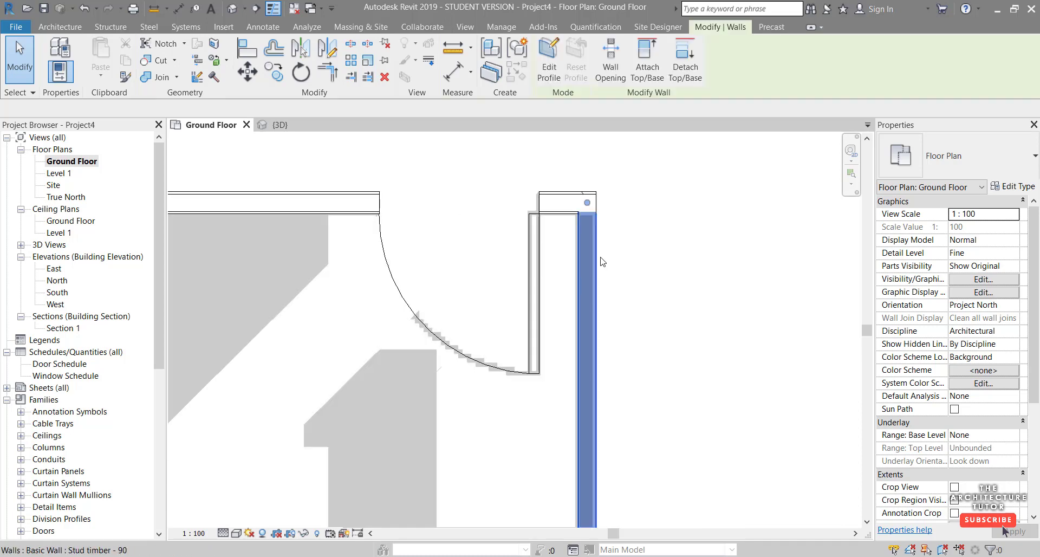
scroll(602, 262, up, 3)
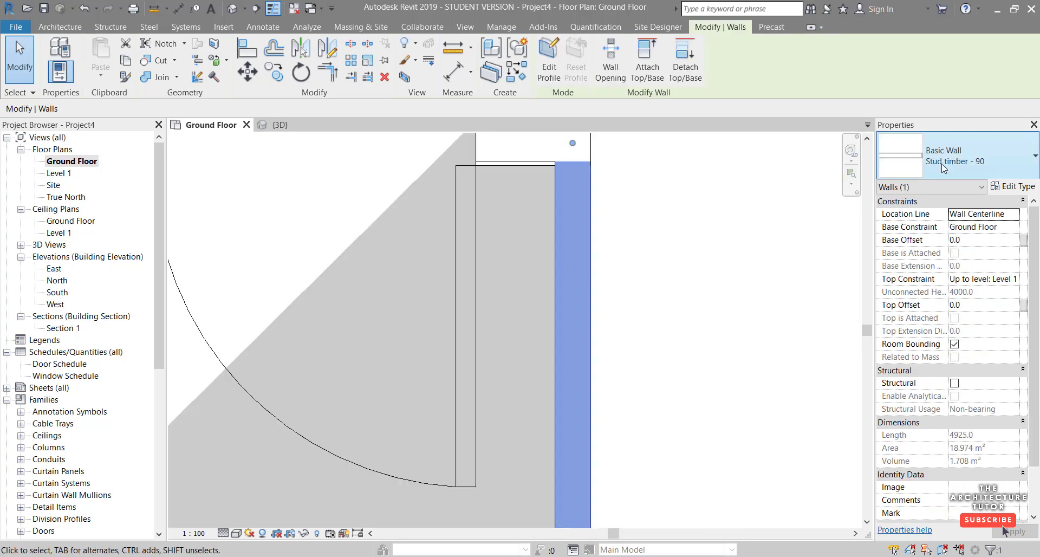
click(981, 165)
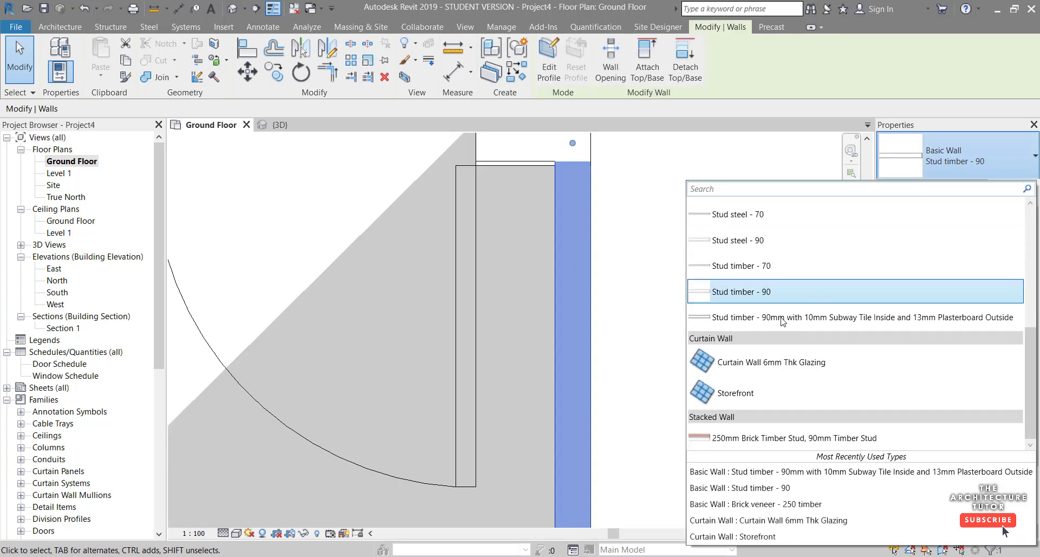
click(737, 314)
click(655, 256)
scroll(656, 259, down, 4)
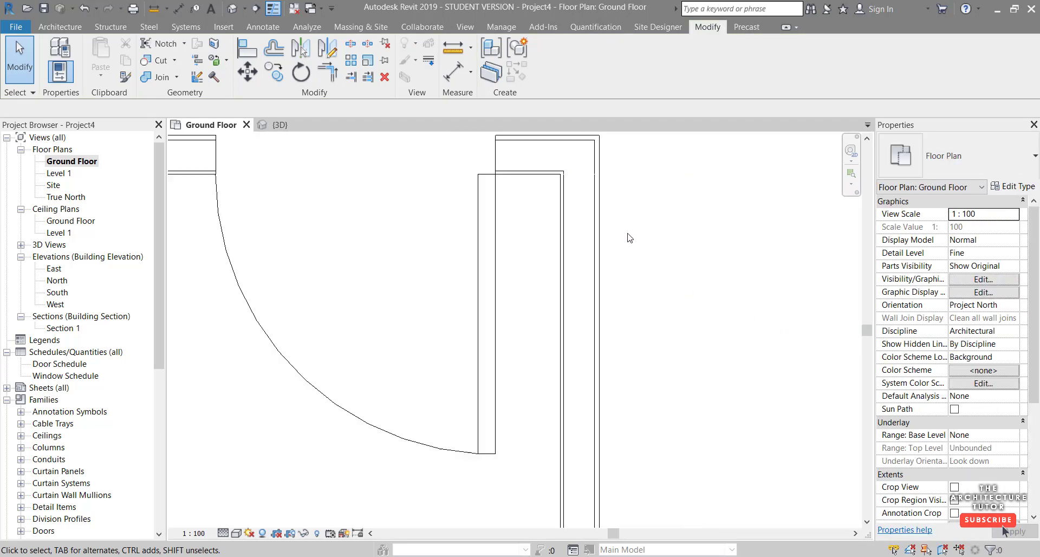
scroll(656, 261, down, 2)
scroll(759, 258, down, 2)
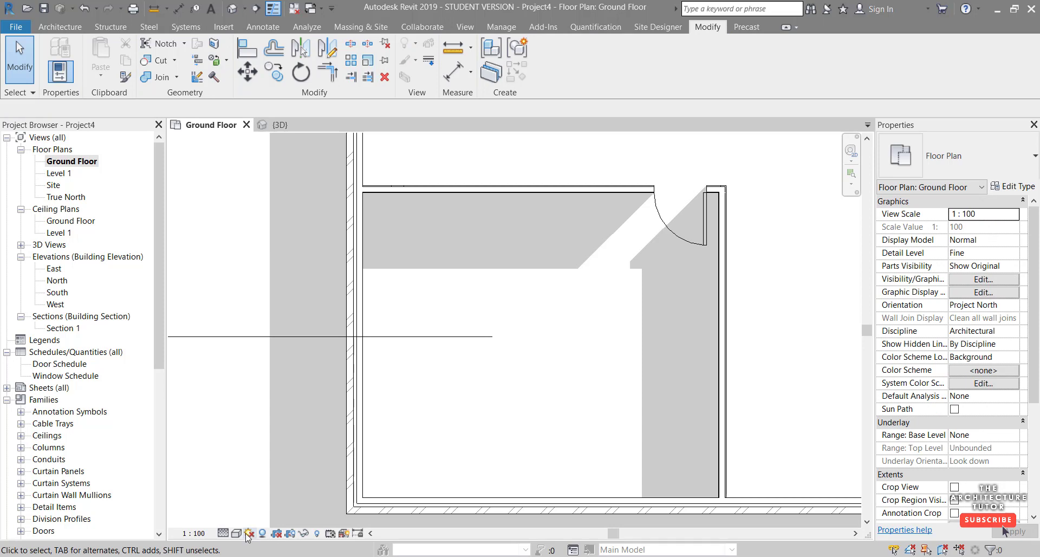
Open the Section 1 view from its section marker on the plan.
scroll(318, 340, down, 6)
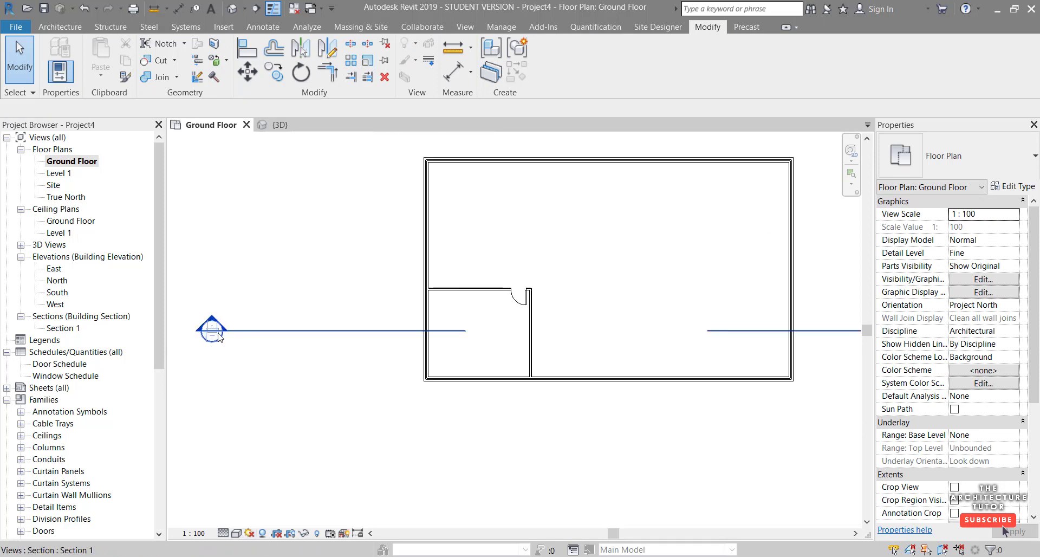
scroll(246, 323, up, 2)
click(239, 320)
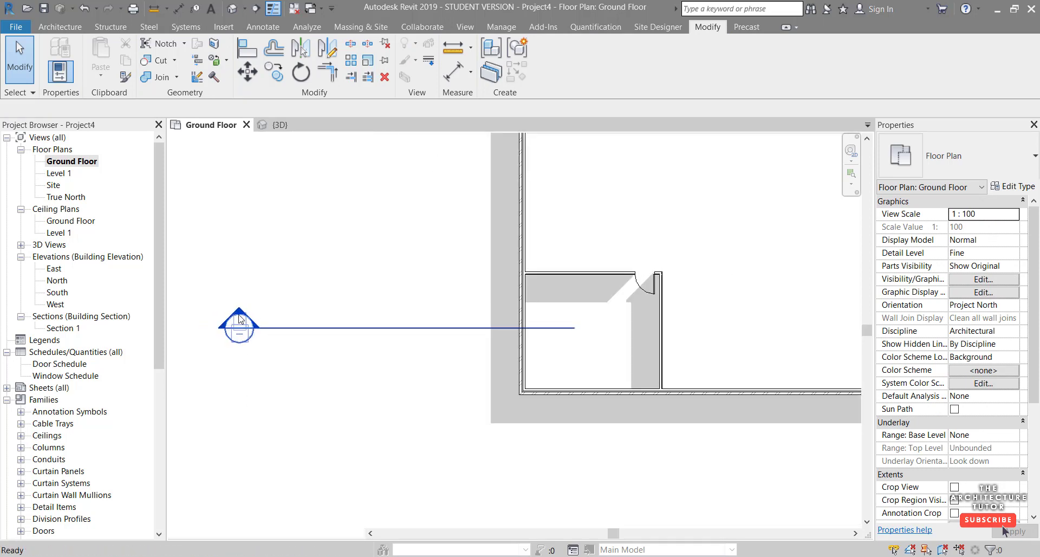
double_click(239, 319)
scroll(337, 330, up, 4)
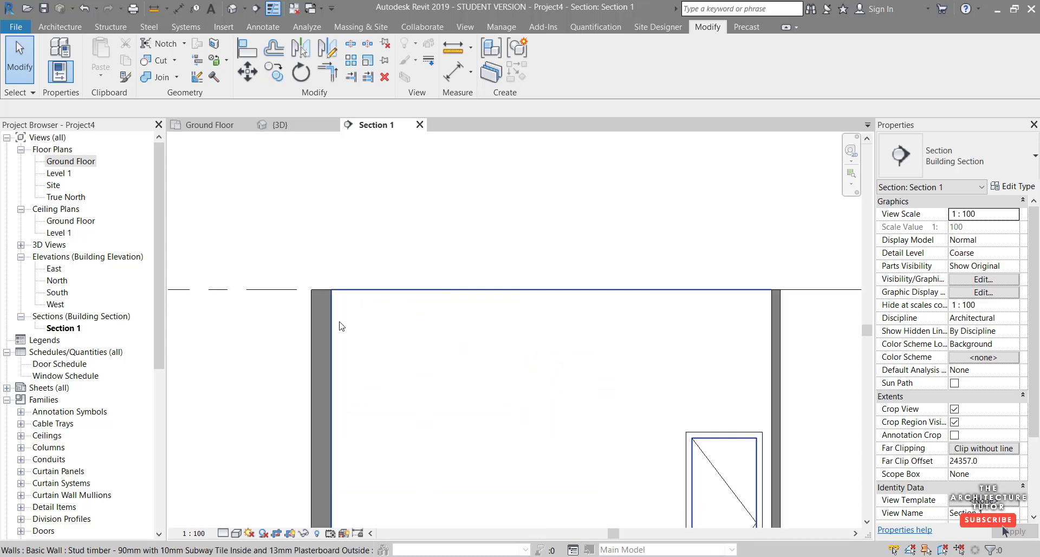
scroll(360, 300, up, 5)
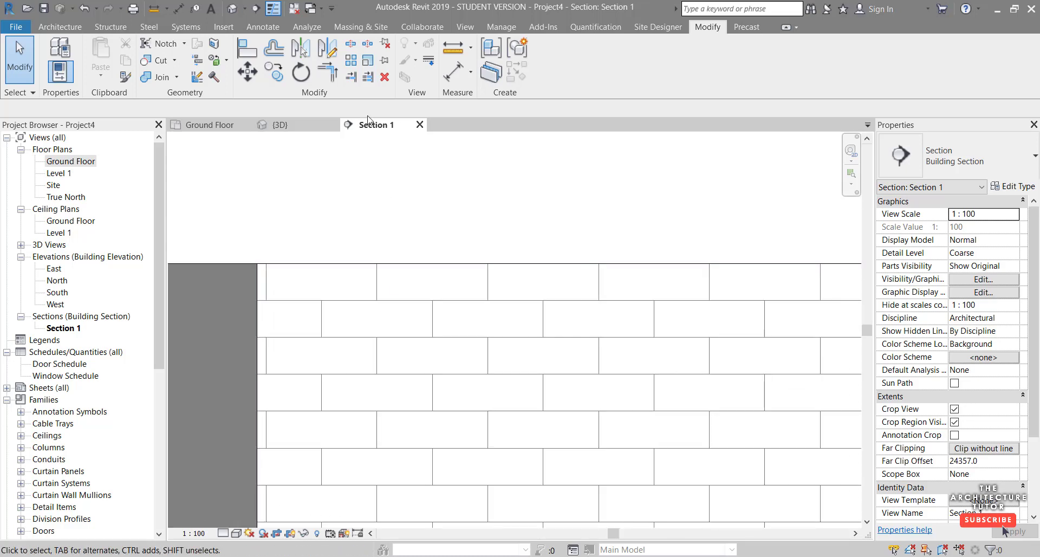
Dimension one tile at 300 wide and 100 high, then bring the wall's base into view.
click(180, 11)
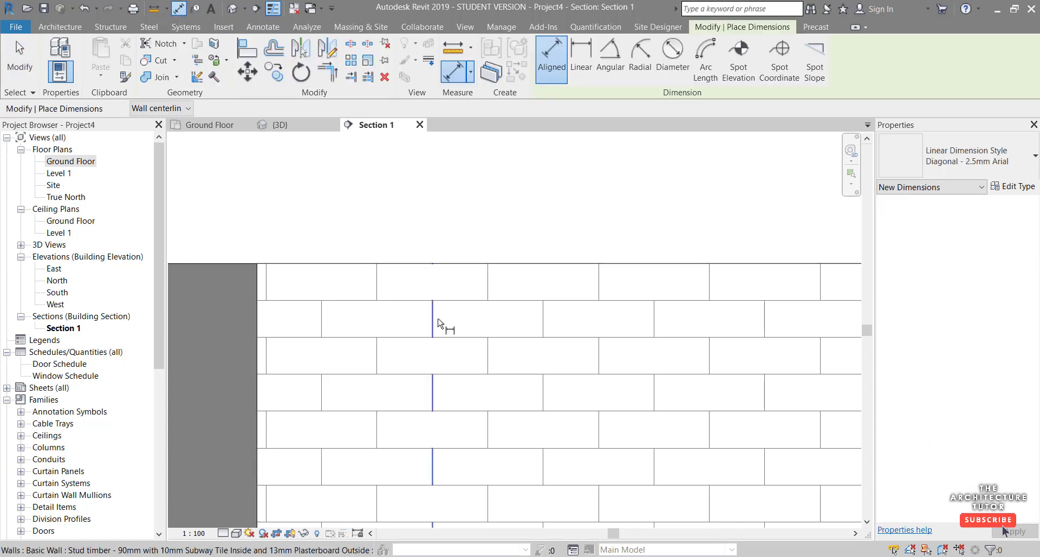
click(433, 326)
click(543, 328)
scroll(539, 347, down, 3)
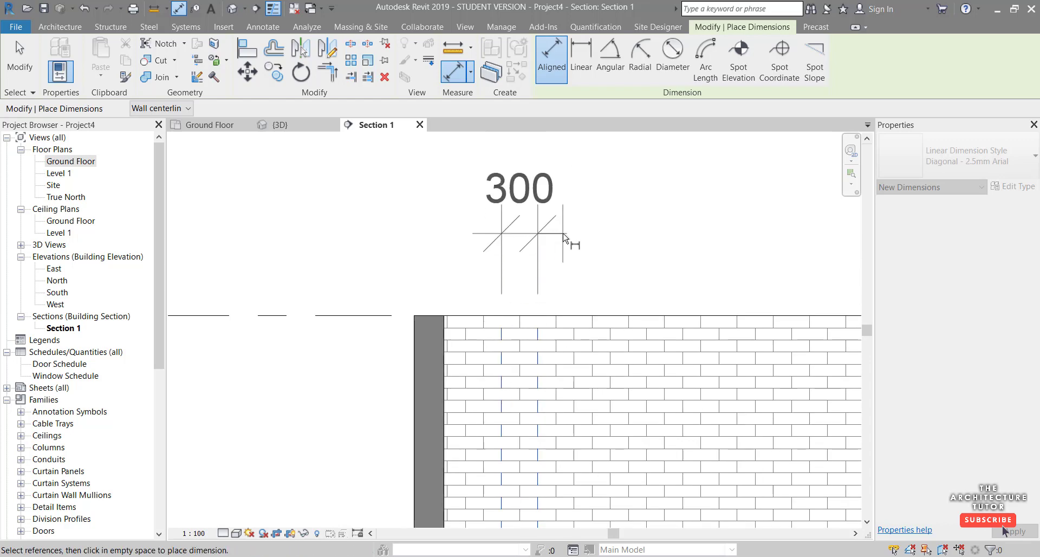
click(558, 233)
scroll(553, 349, up, 3)
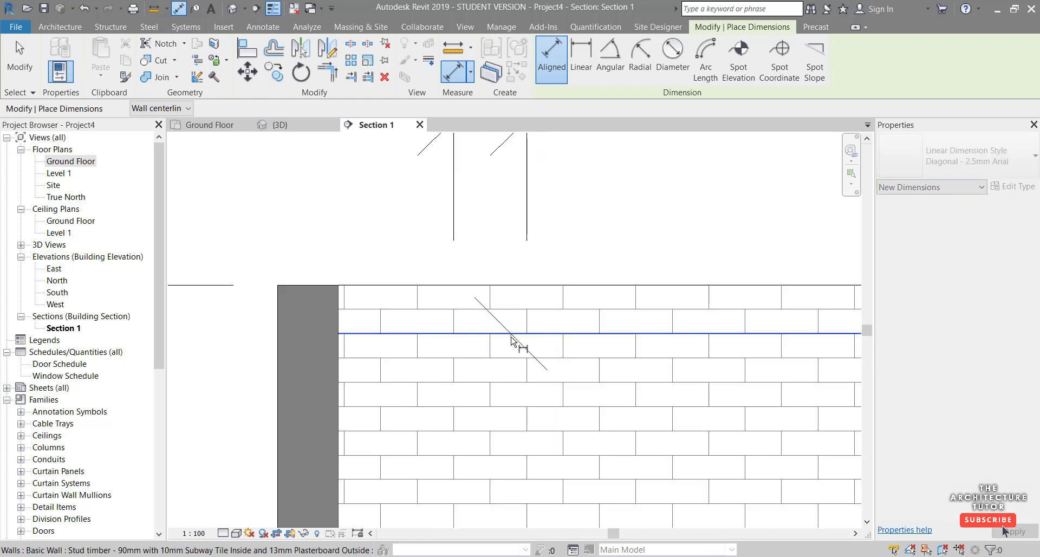
click(518, 357)
scroll(518, 357, down, 4)
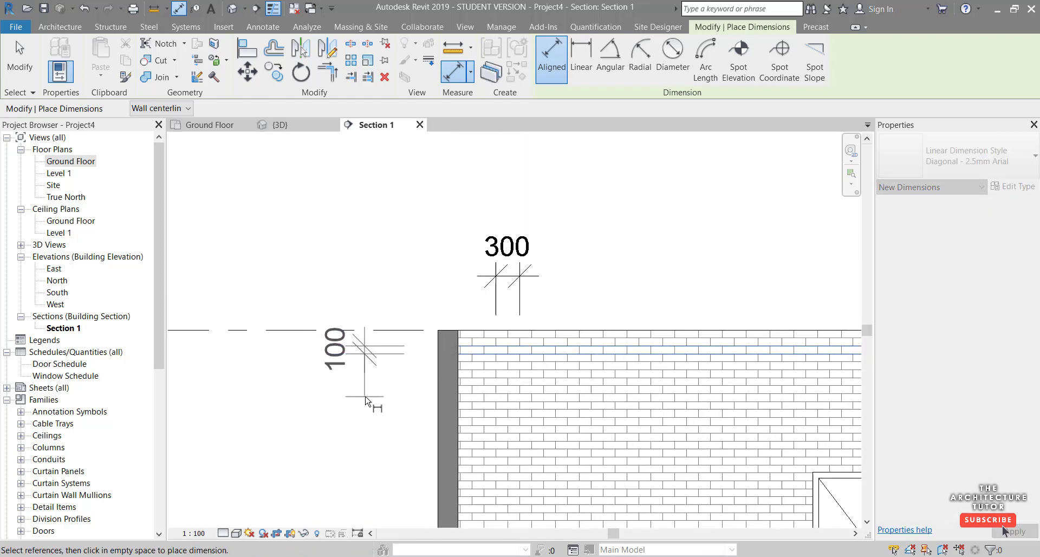
click(366, 395)
key(Escape)
key(Escape)
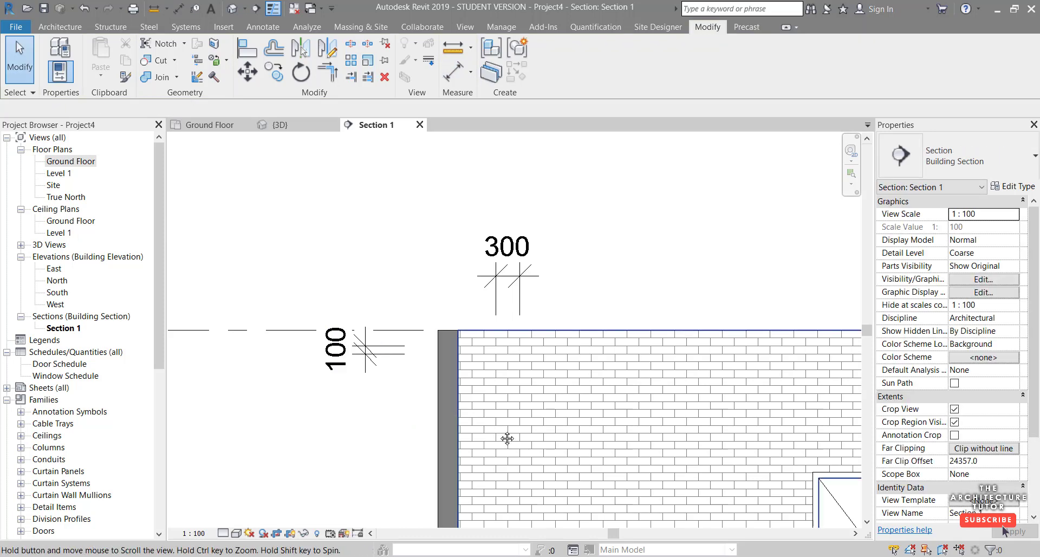
middle_drag(504, 434, 485, 187)
scroll(448, 401, up, 4)
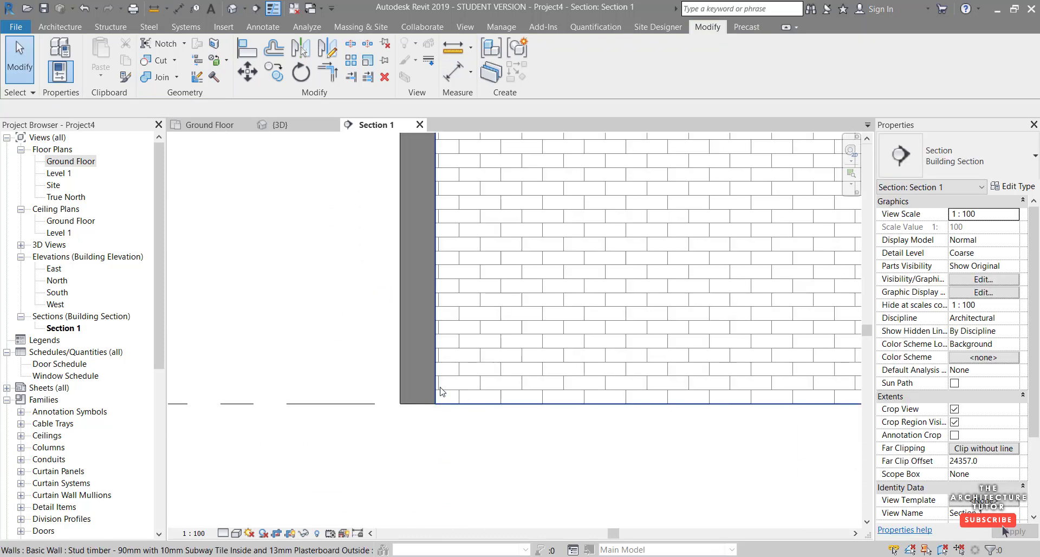
scroll(444, 398, up, 2)
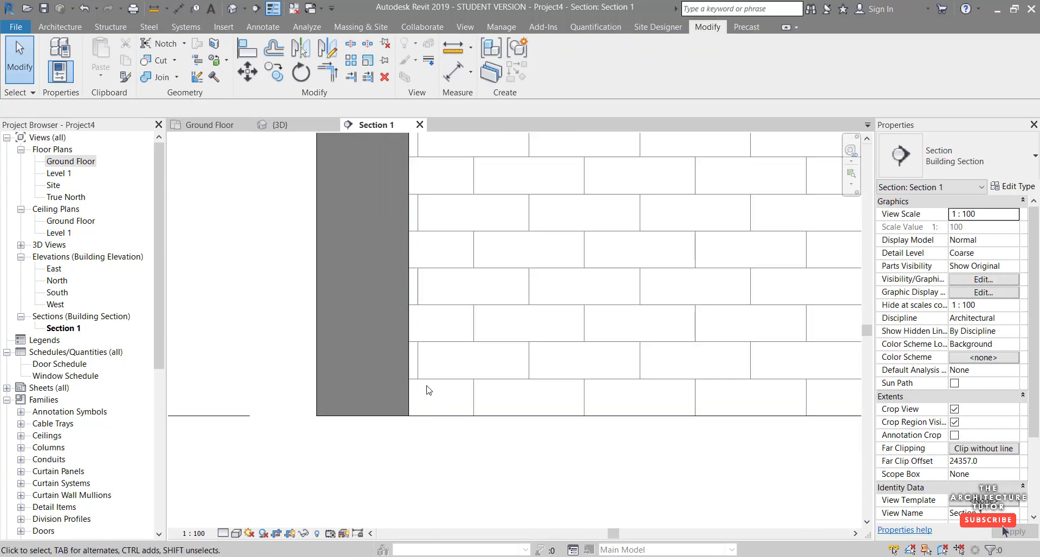
scroll(437, 393, up, 1)
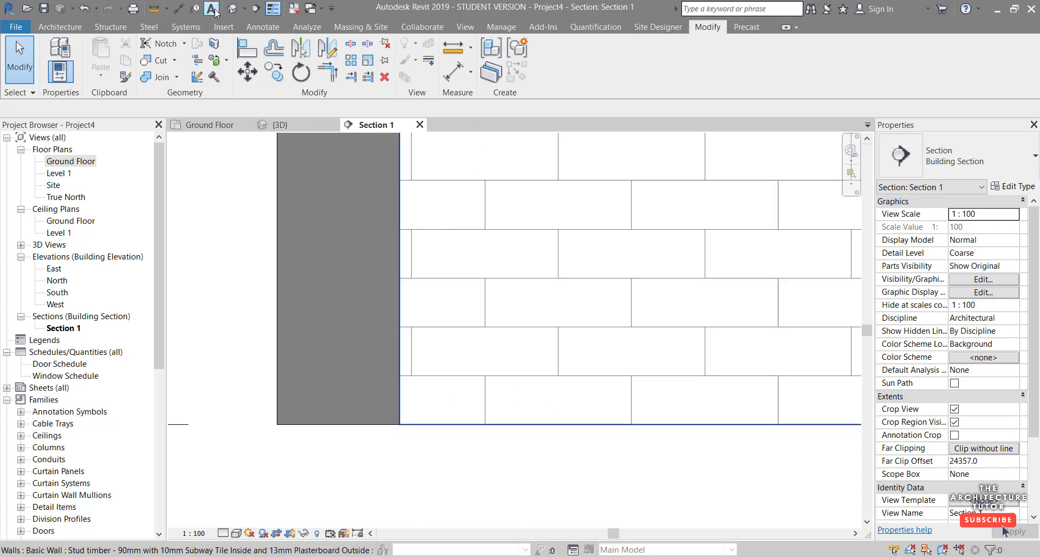
Align a vertical tile joint to the wall face so the pattern starts at the corner.
click(178, 8)
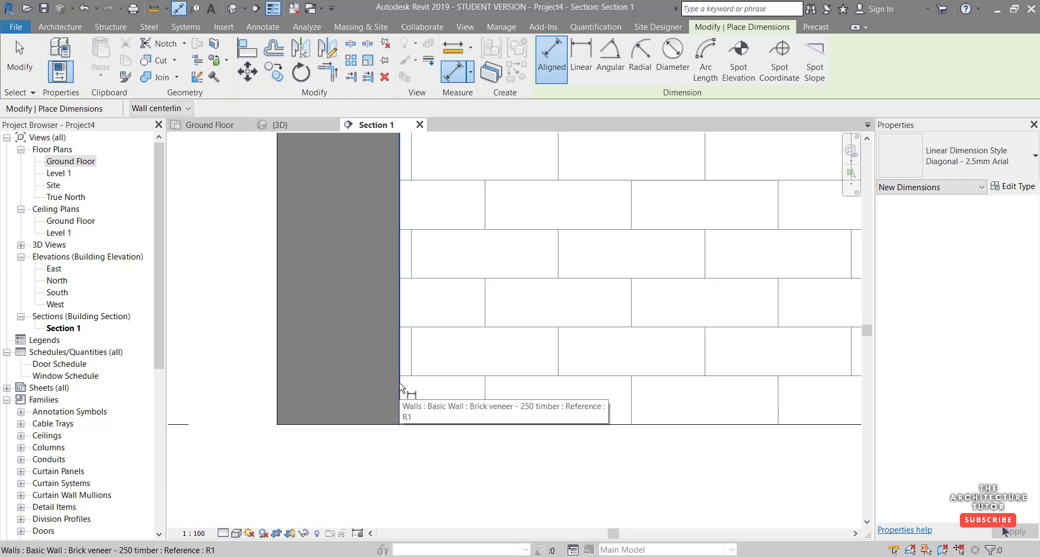
click(401, 397)
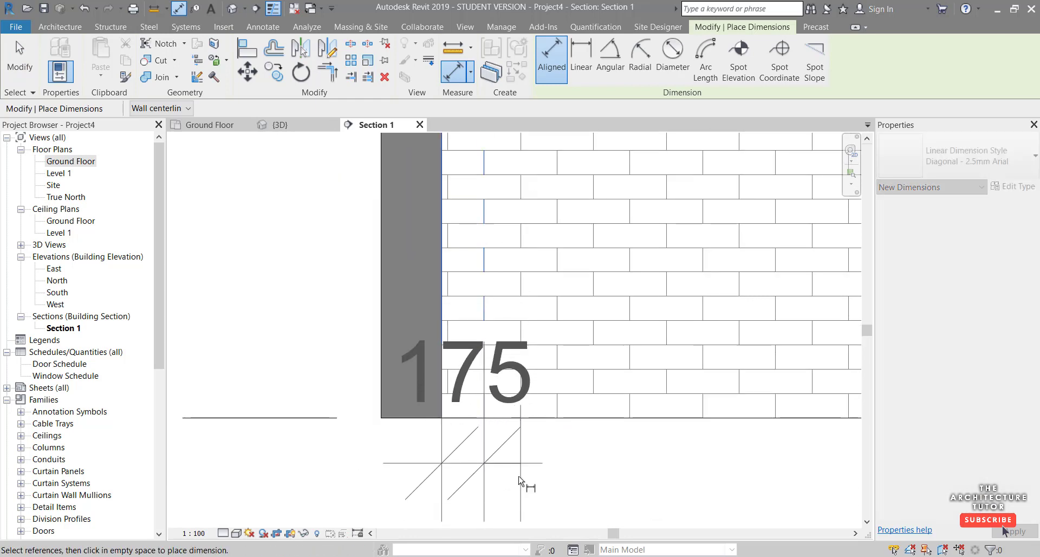
key(Escape)
key(Escape)
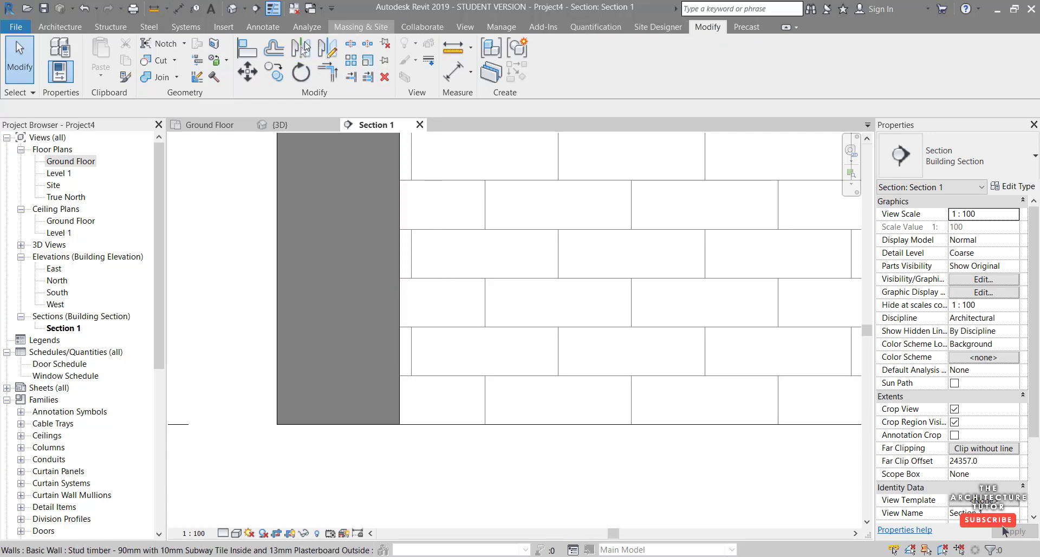
click(248, 54)
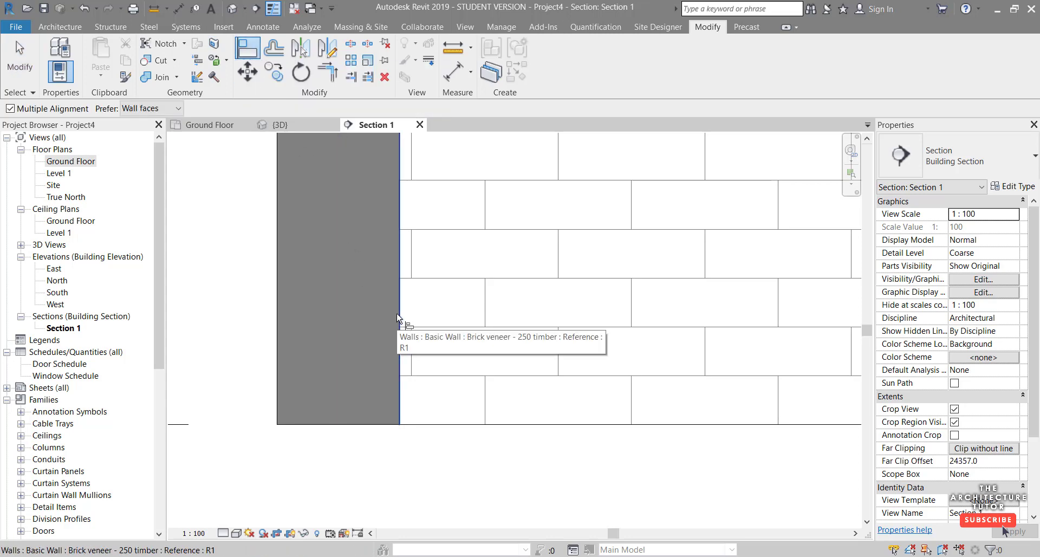
click(485, 396)
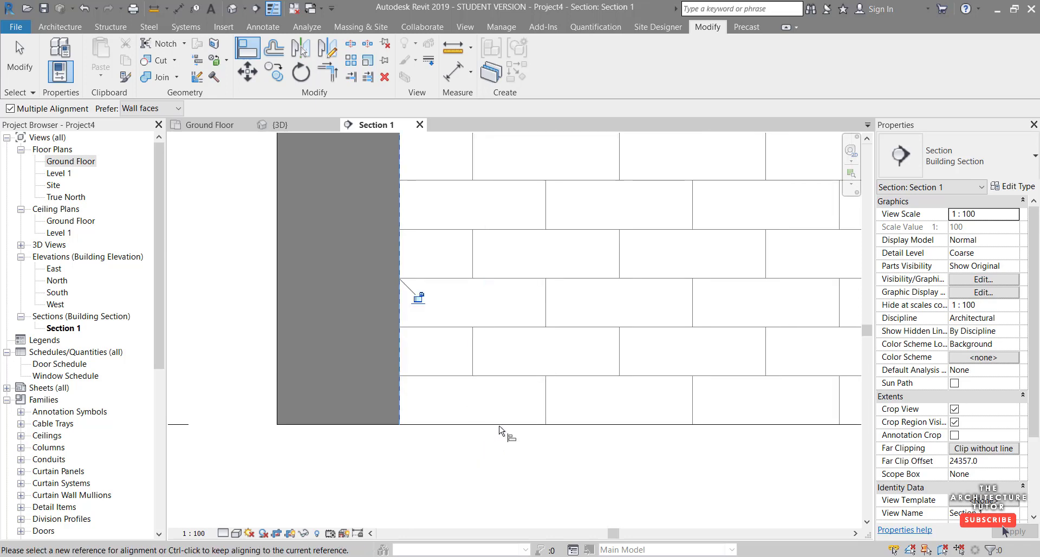
key(Escape)
key(Escape)
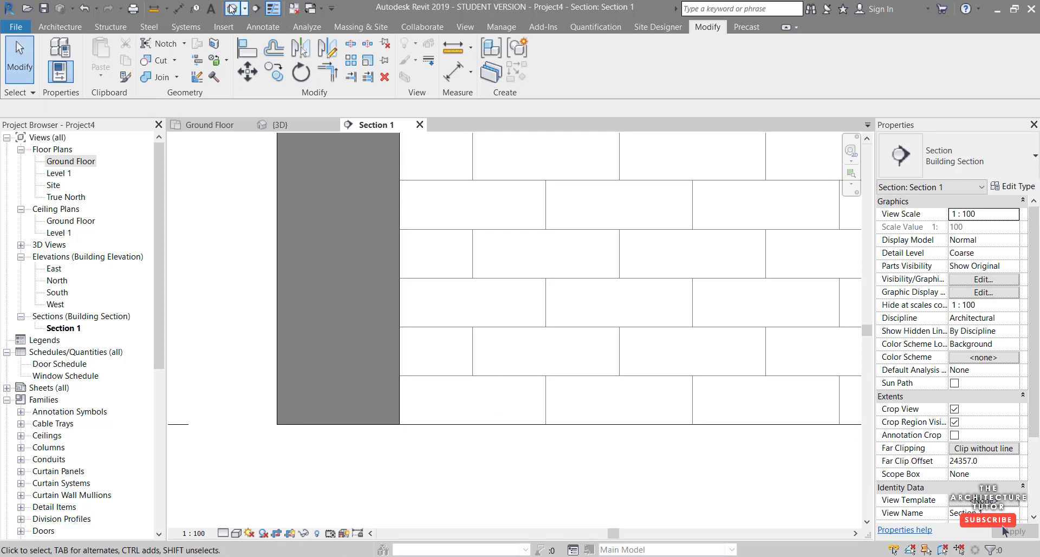
Dimension the corner tile at 100 high and 300 wide, then view the whole tiled wall.
click(180, 8)
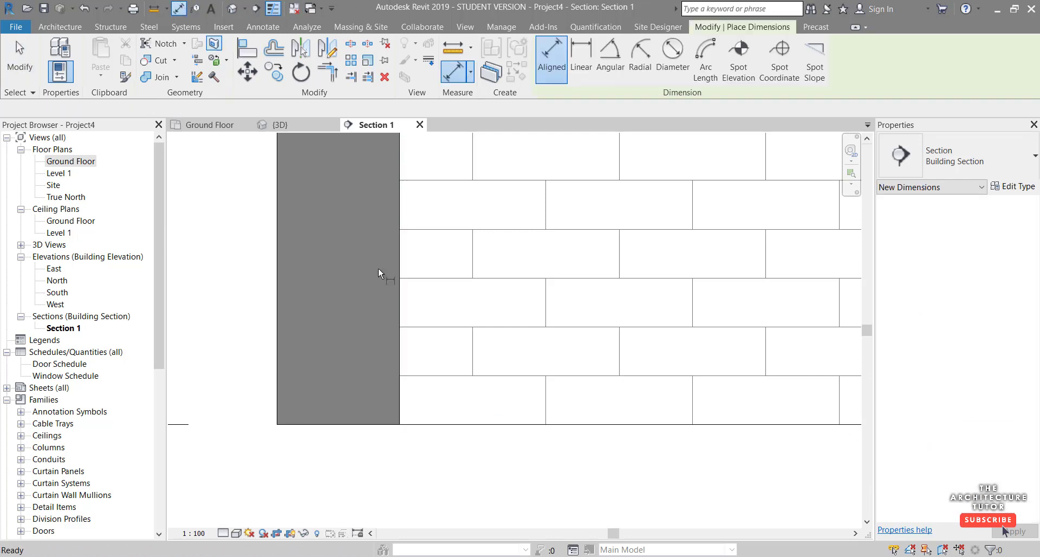
click(493, 375)
scroll(504, 425, down, 3)
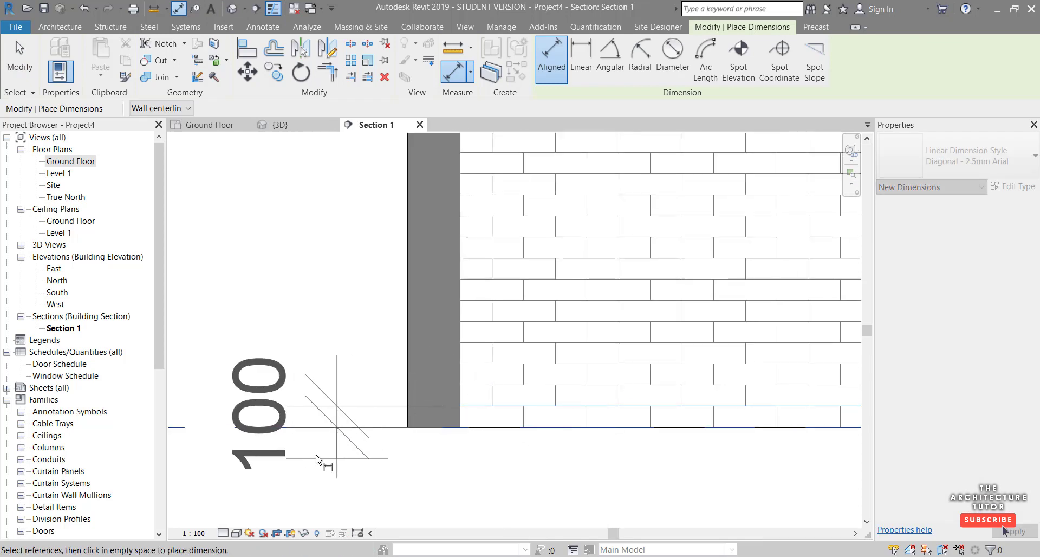
click(307, 458)
click(461, 404)
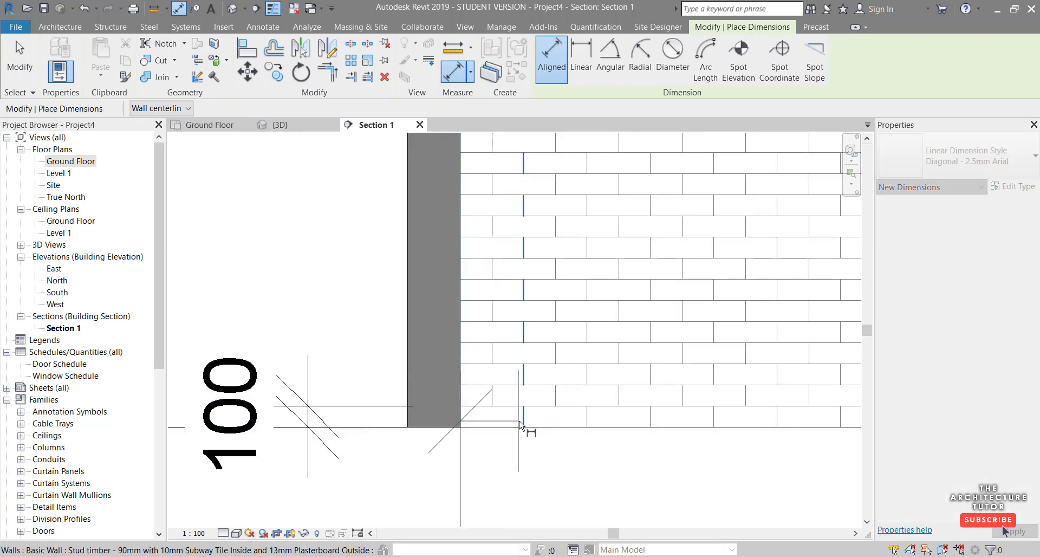
click(523, 420)
scroll(524, 420, down, 3)
click(541, 495)
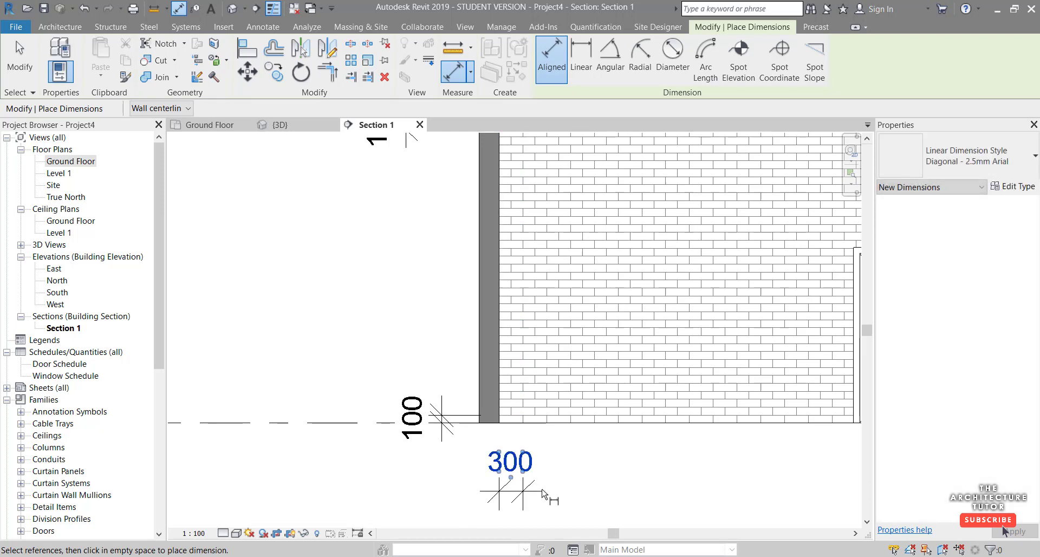
key(Escape)
key(Escape)
middle_drag(627, 462, 441, 479)
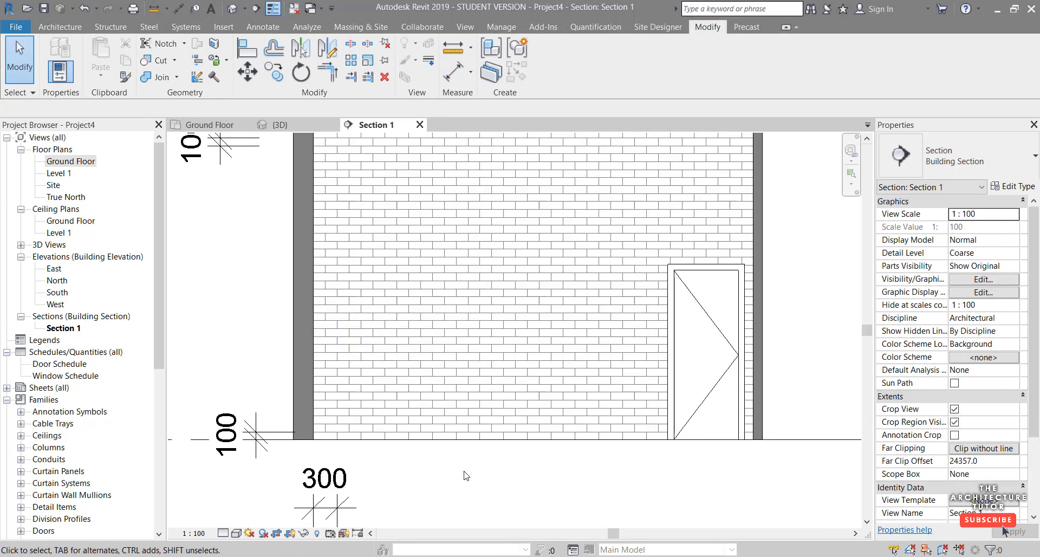
Switch Section 1 to the Realistic visual style and frame the tiled wall.
click(236, 533)
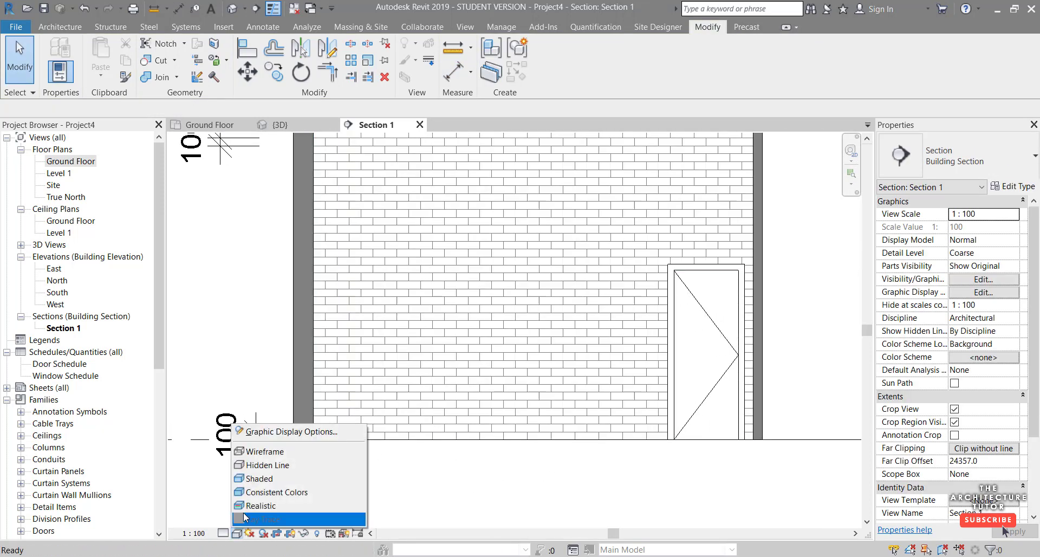
click(254, 509)
scroll(299, 426, up, 1)
scroll(299, 426, up, 2)
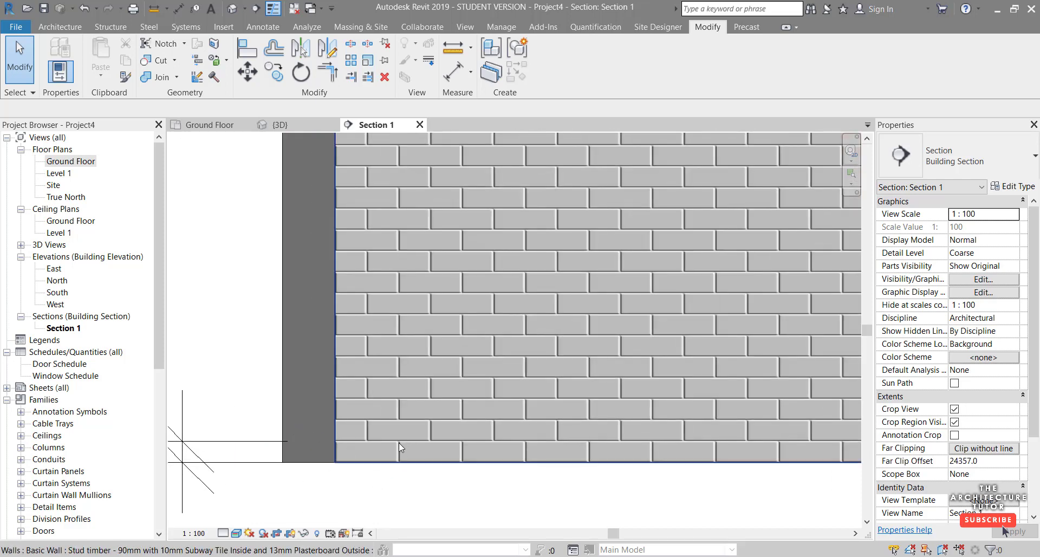
scroll(345, 472, down, 3)
scroll(349, 476, down, 2)
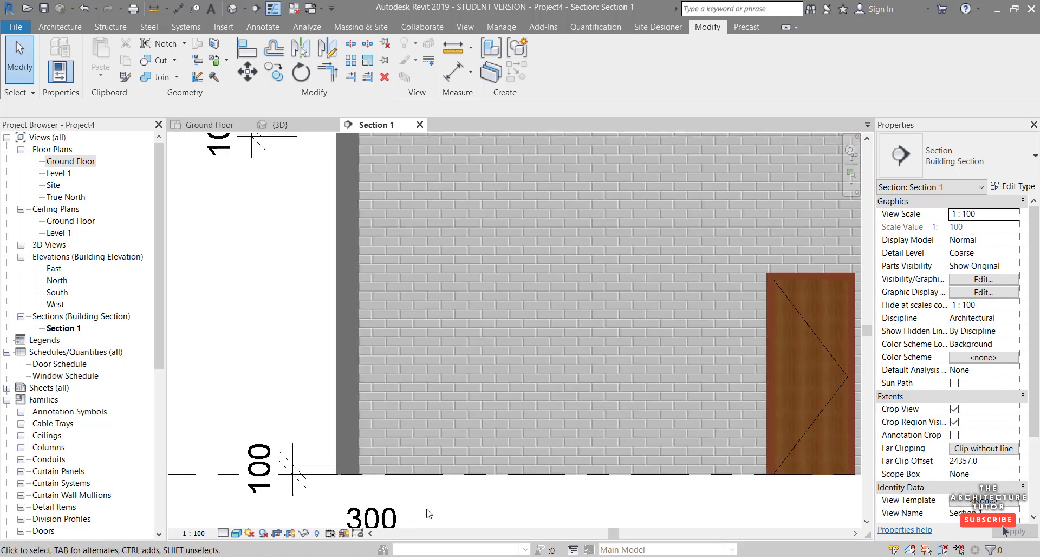
middle_drag(492, 516, 450, 502)
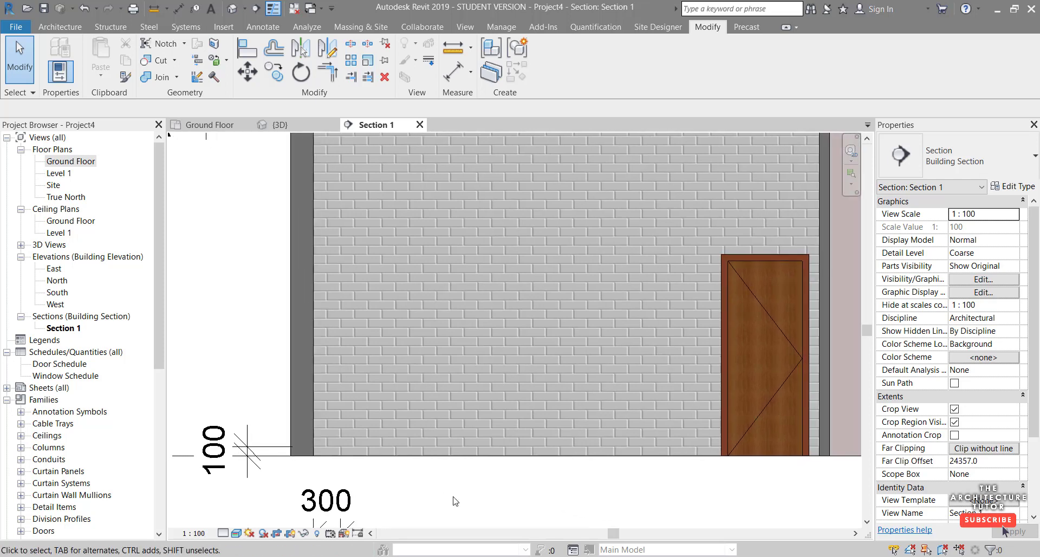
middle_drag(529, 206, 531, 297)
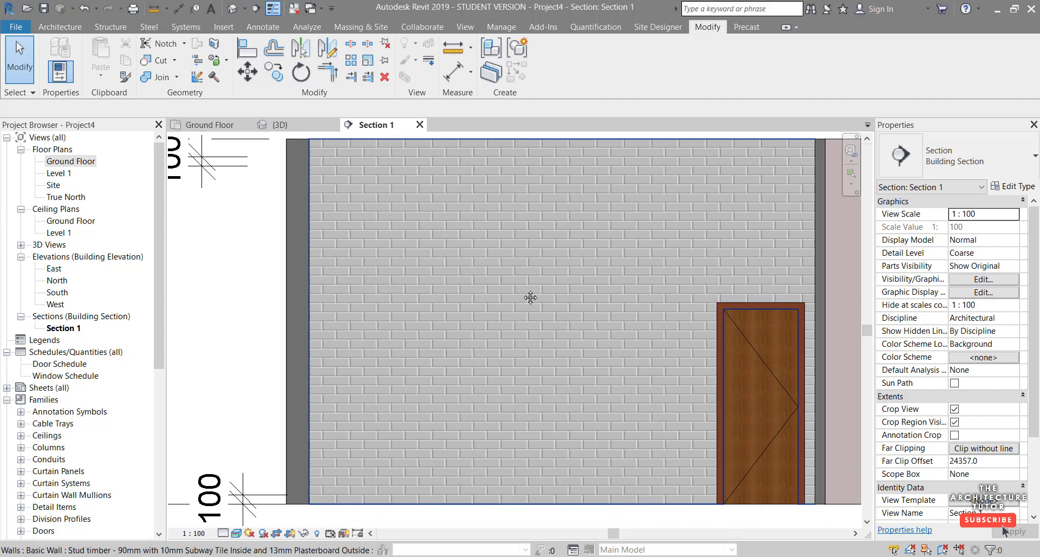